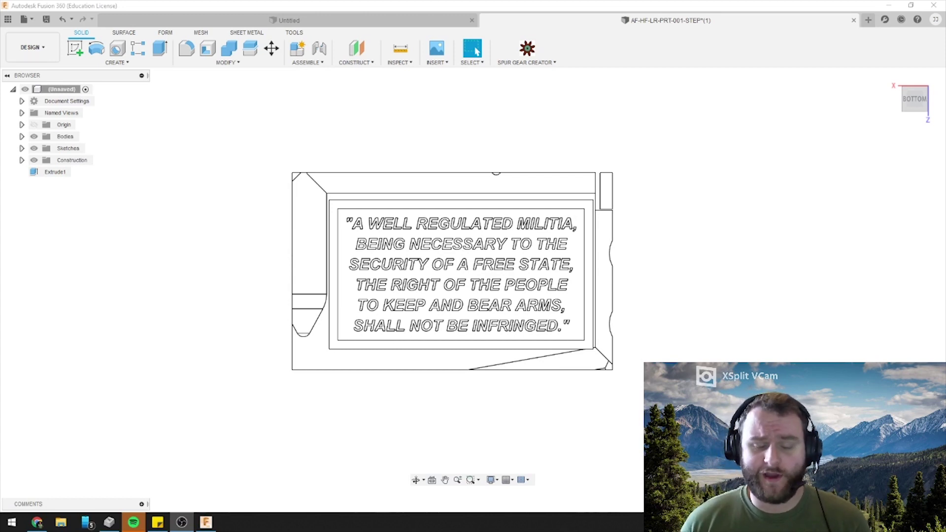
Step: Examine the engraved lettering on the part's bottom face, including the recessed floor of the letter H
scroll(333, 256, "down", 2)
scroll(340, 259, "up", 6)
middle_click_drag(376, 280, 392, 253, "shift")
scroll(392, 254, "up", 3)
scroll(393, 251, "up", 8)
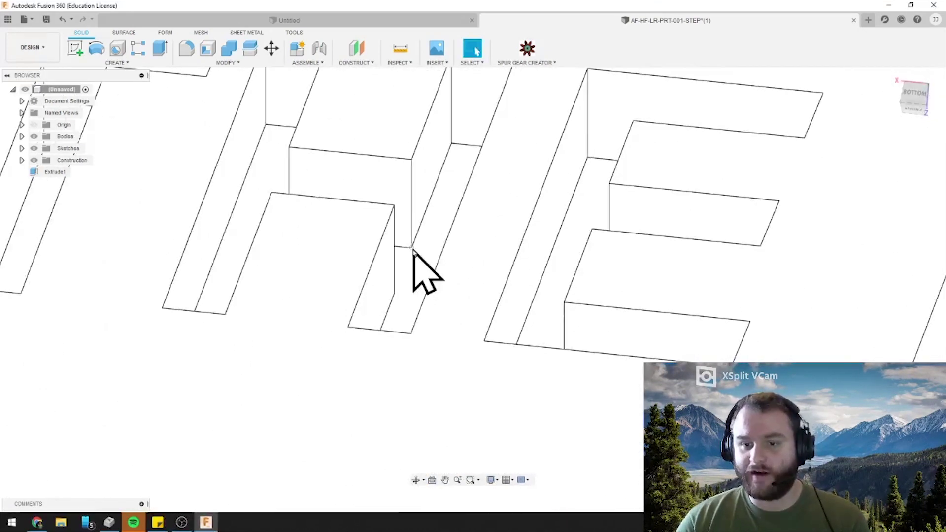
left_click(416, 259)
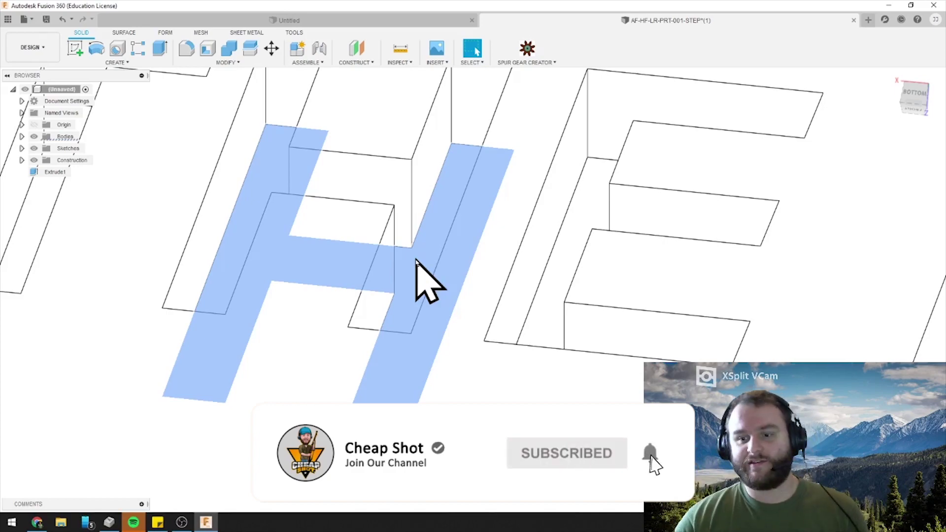
scroll(416, 261, "down", 8)
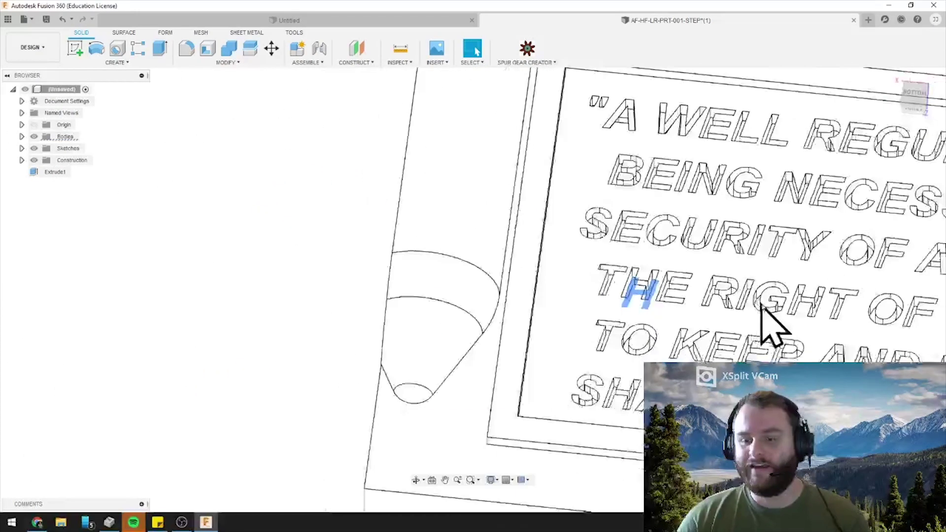
scroll(769, 308, "down", 6)
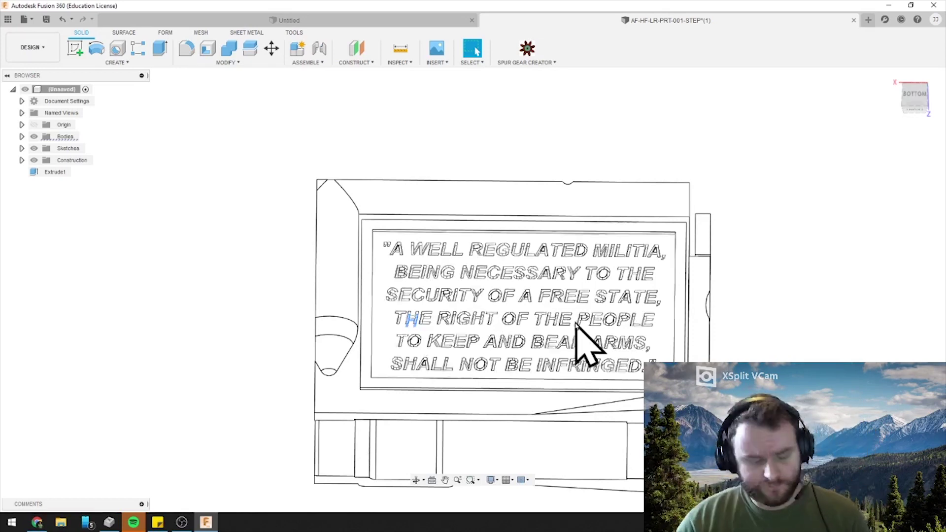
scroll(542, 320, "down", 3)
scroll(374, 295, "up", 5)
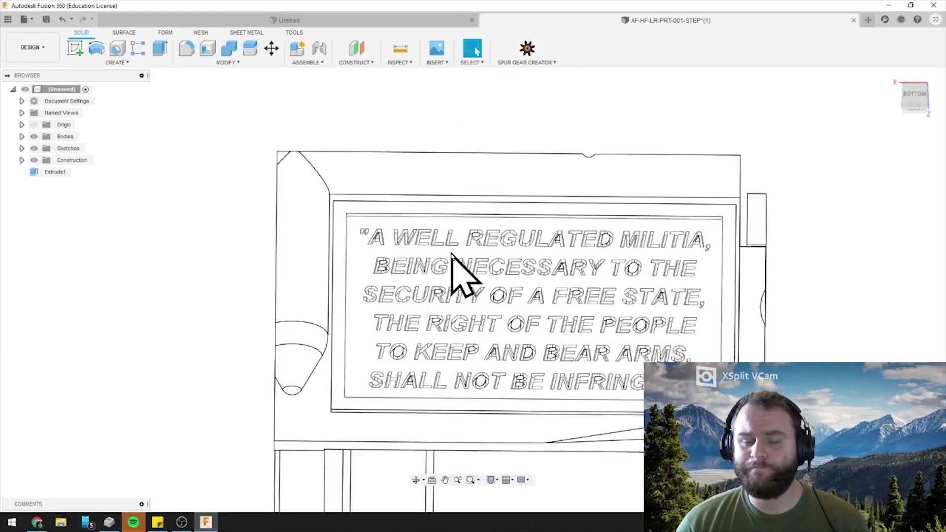
Step: Measure the depth edge at the rectangular recess's corner and the depth edge of the engraved letter A
middle_click_drag(443, 256, 382, 129, "shift")
scroll(450, 281, "up", 5)
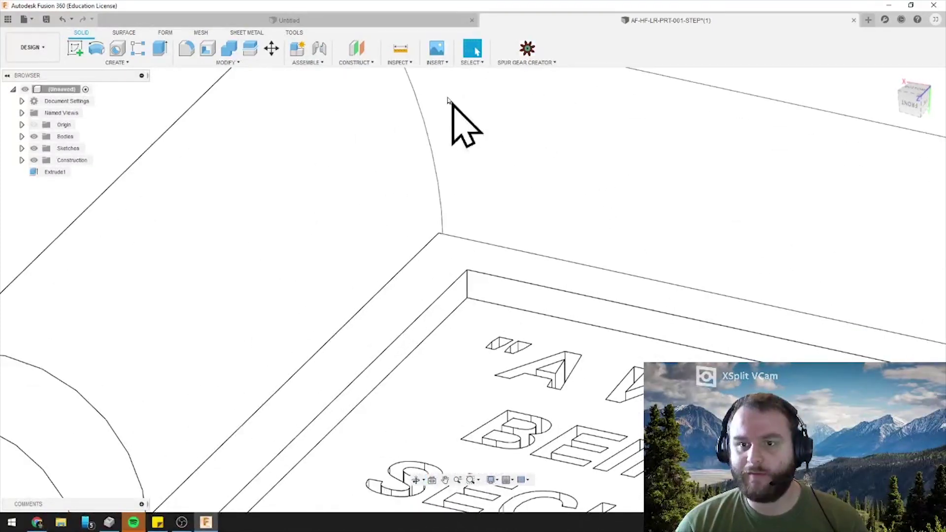
left_click(401, 49)
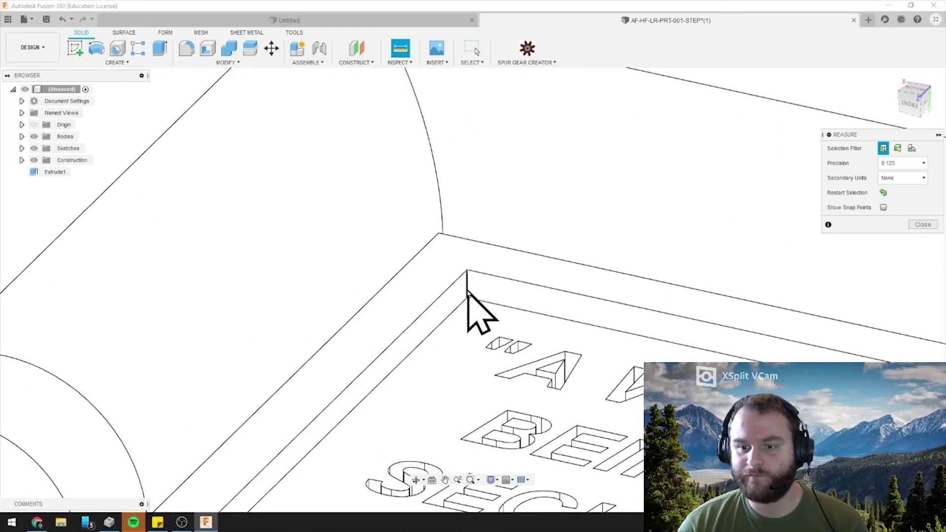
left_click(467, 290)
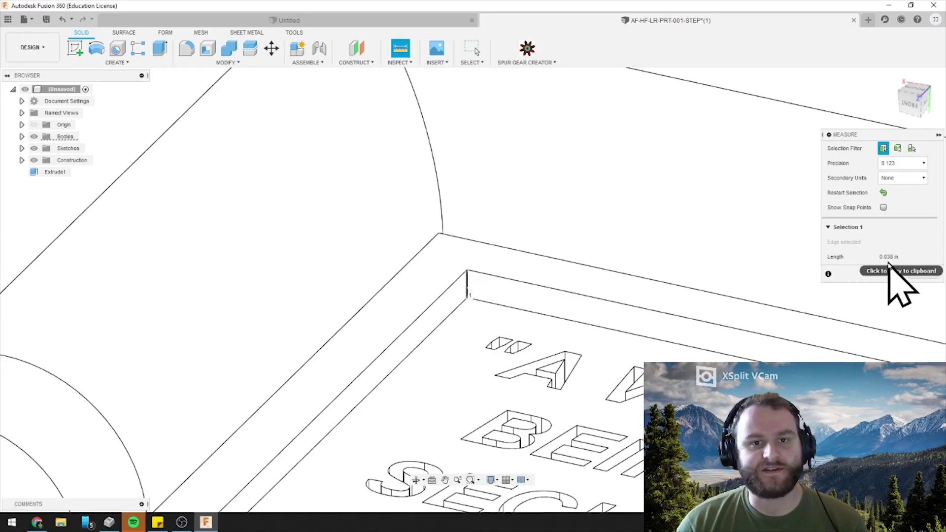
scroll(640, 335, "up", 2)
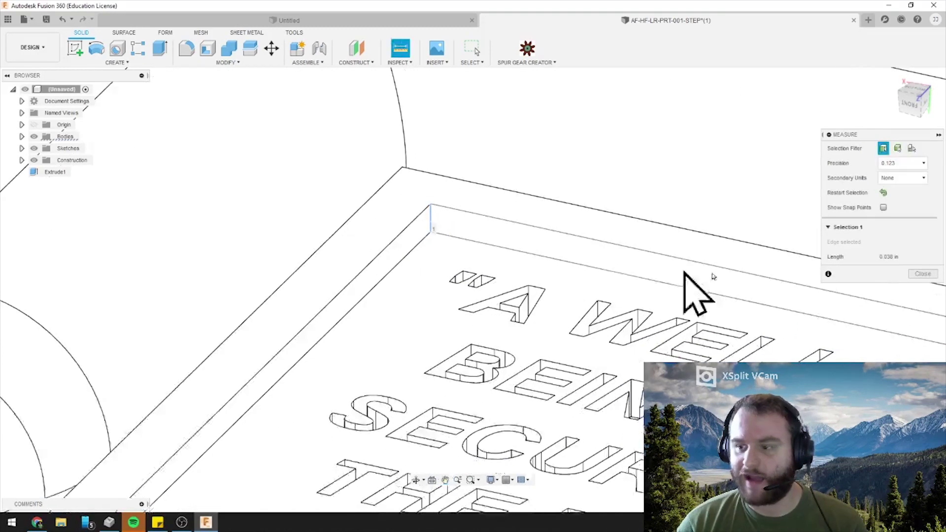
scroll(524, 315, "up", 4)
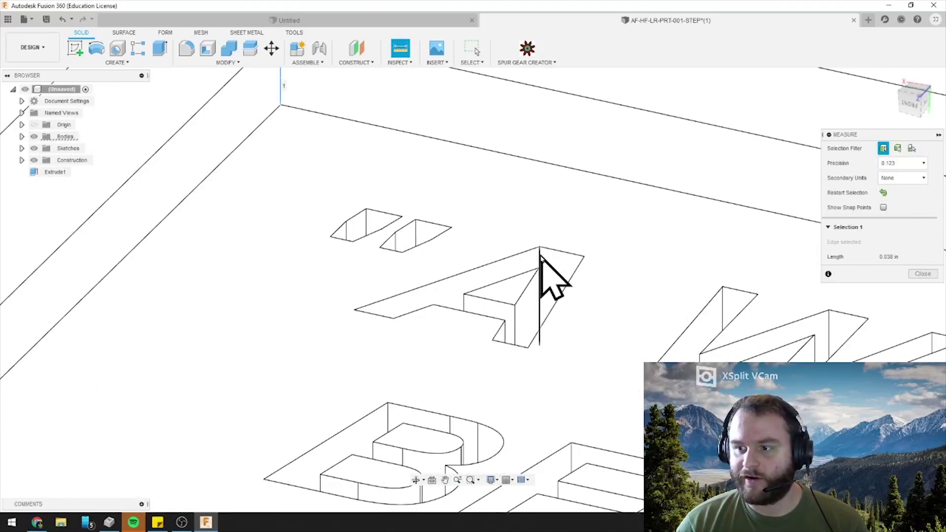
left_click(539, 268)
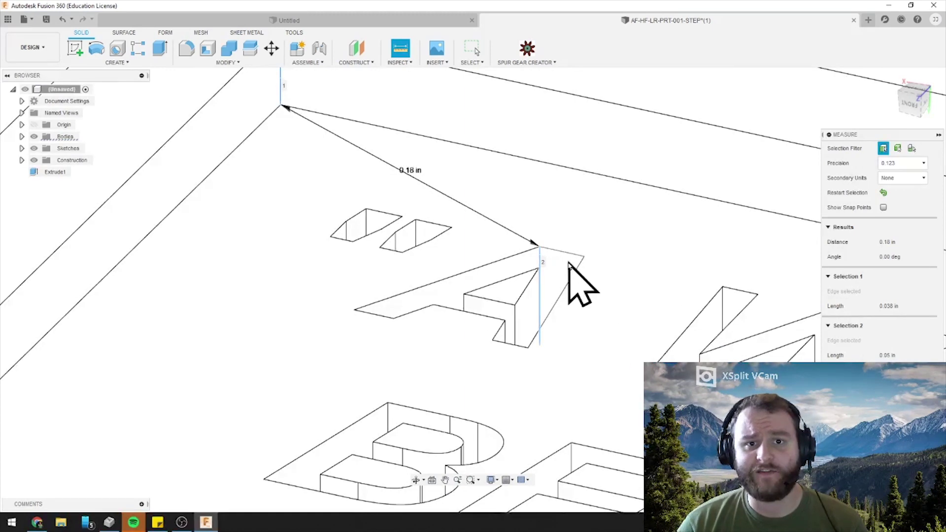
scroll(570, 271, "down", 5)
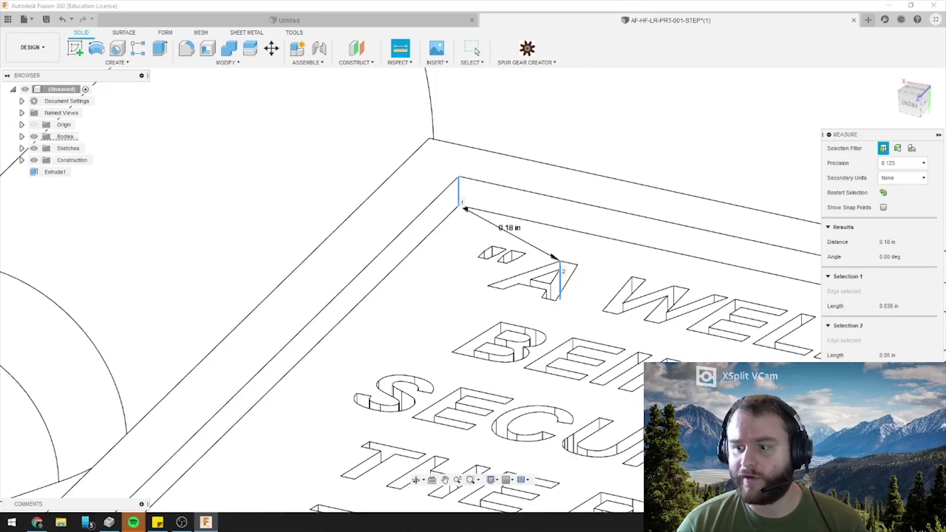
key("Escape")
Step: Sketch a two-point rectangle on the frame face around the lettering, matching the frame's outer corners, and finish the sketch
scroll(821, 355, "down", 5)
middle_click_drag(821, 356, 551, 283, "shift")
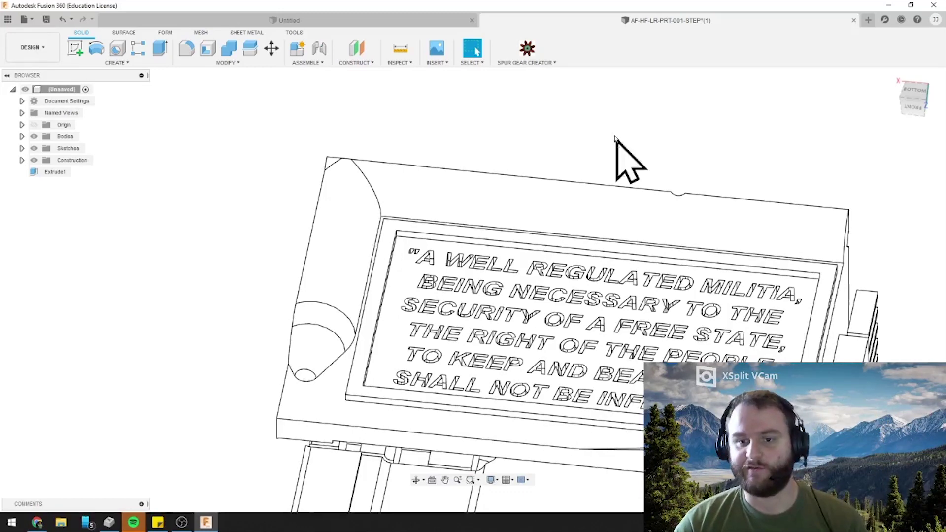
left_click(390, 253)
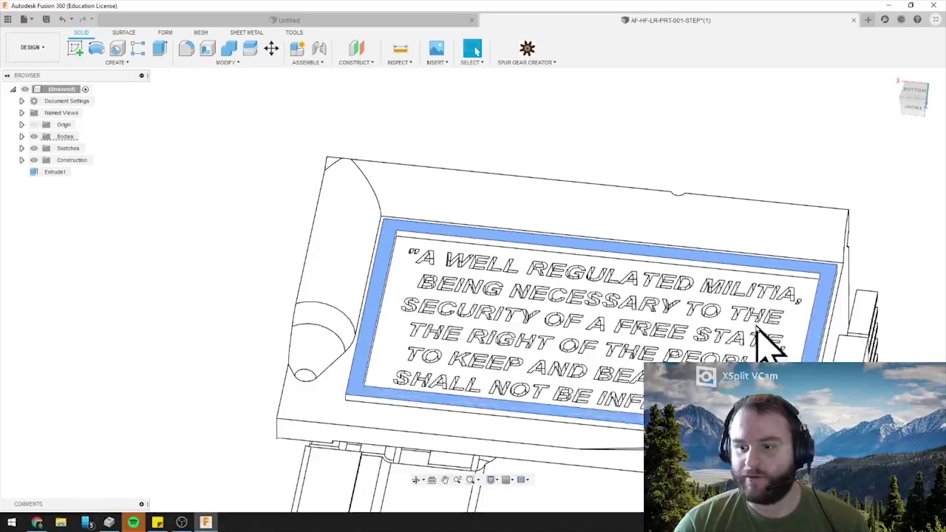
left_click(75, 51)
middle_click_drag(501, 291, 493, 291)
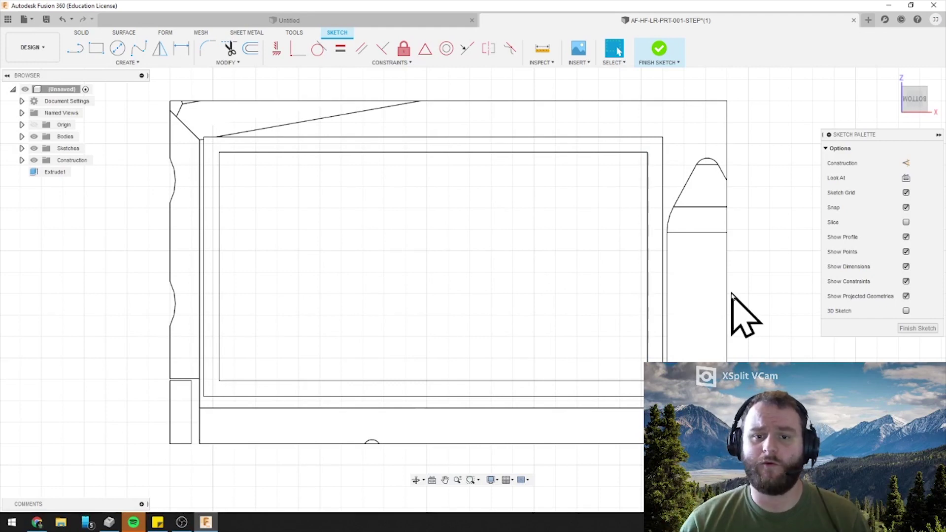
left_click(96, 50)
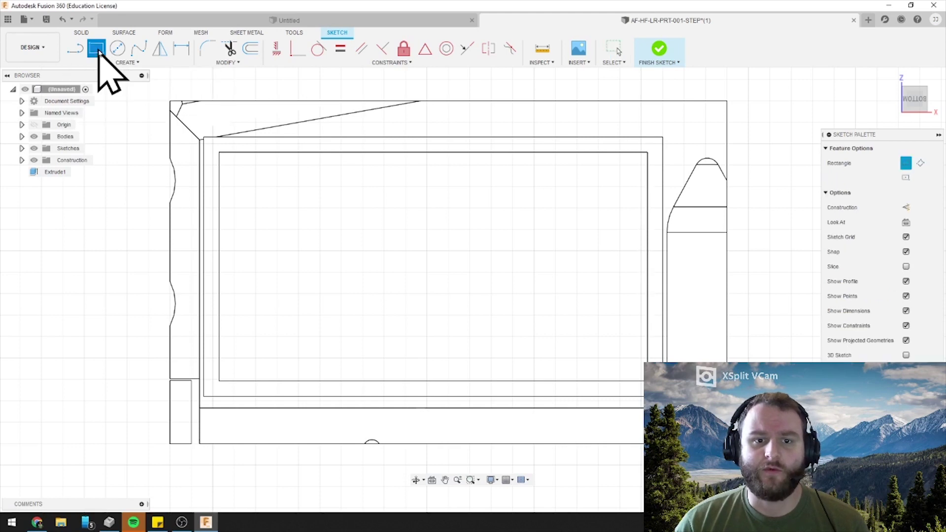
left_click(204, 137)
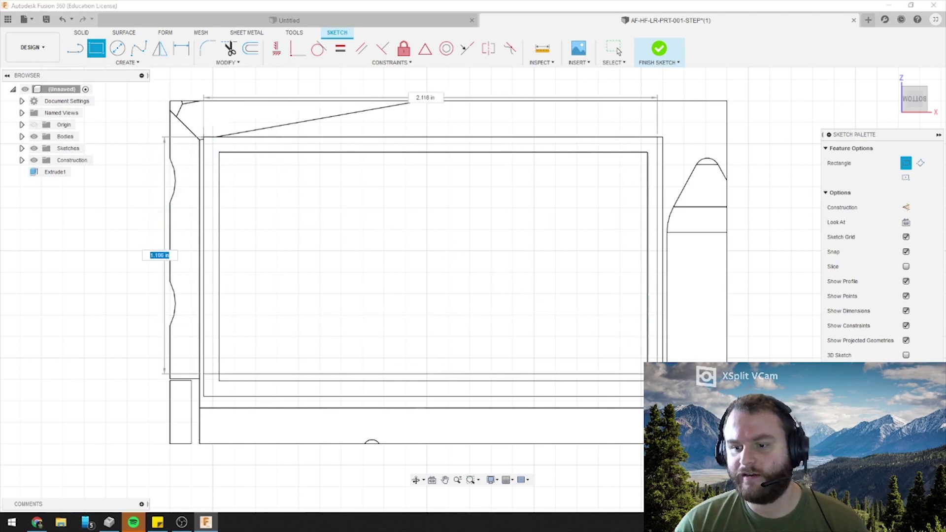
key("Return")
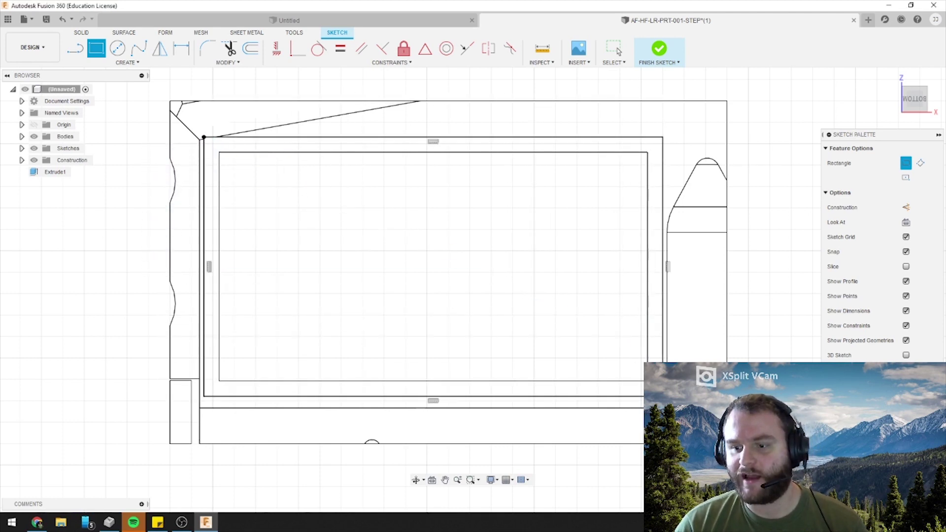
left_click(659, 51)
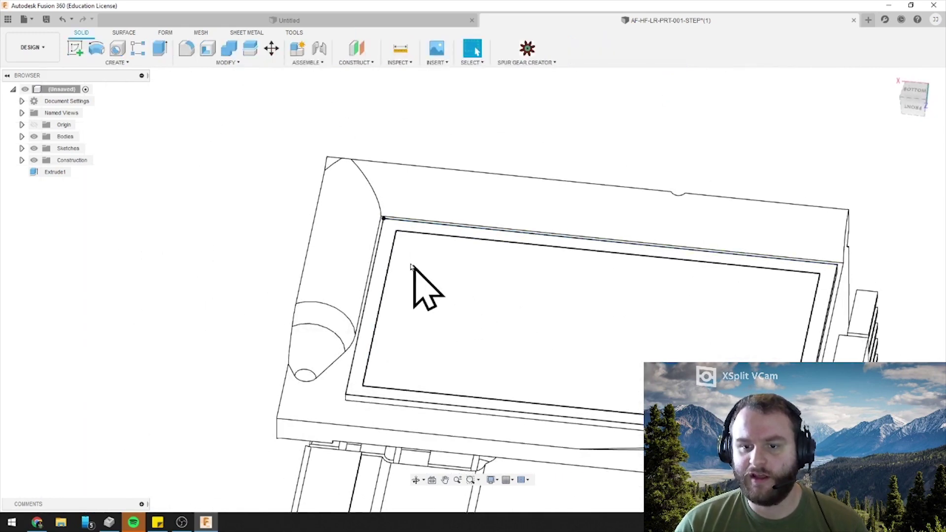
Step: Extrude both the frame and inner rectangle profiles as a cut with a distance of -.038-.05 in
left_click(389, 236)
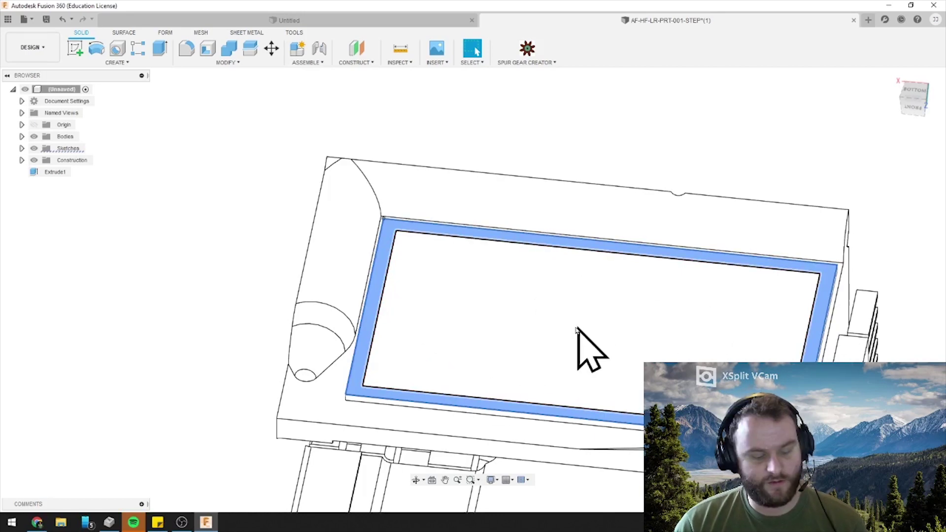
left_click(507, 310, "shift")
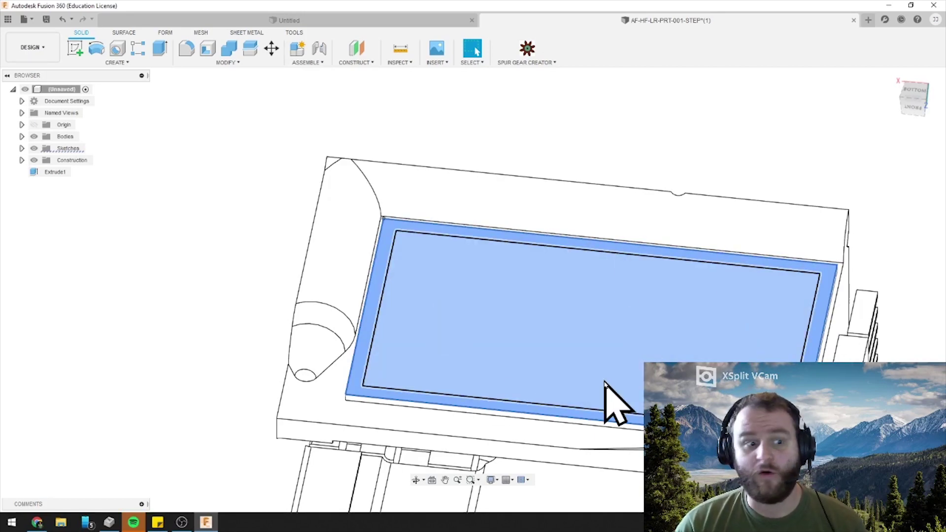
middle_click_drag(555, 365, 474, 316)
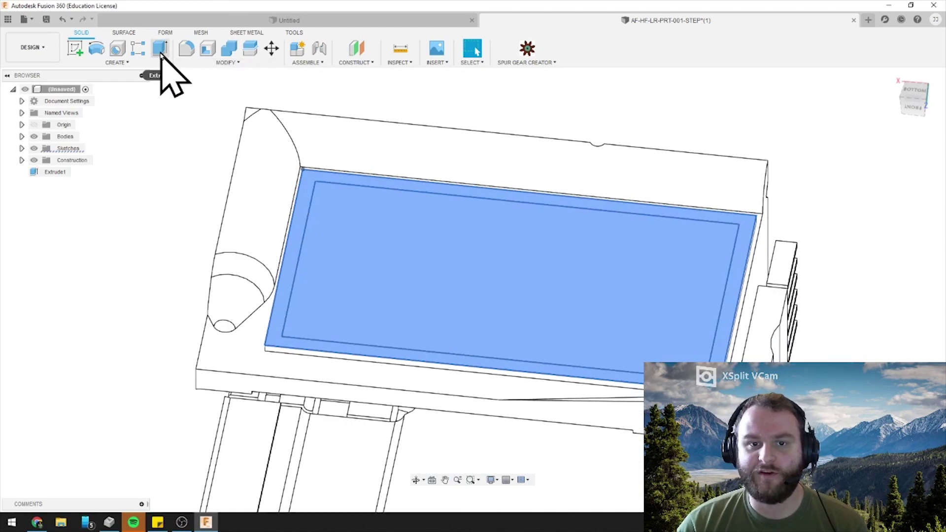
left_click(160, 50)
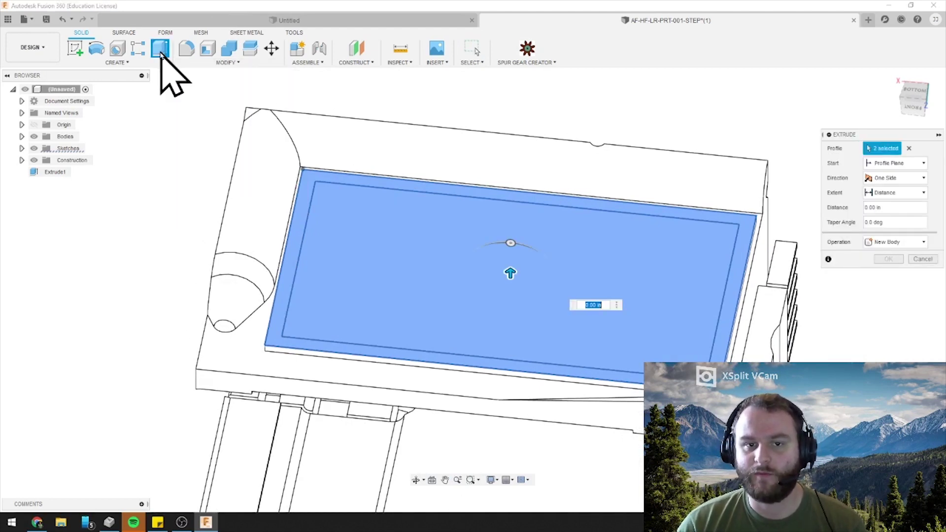
left_click(901, 207)
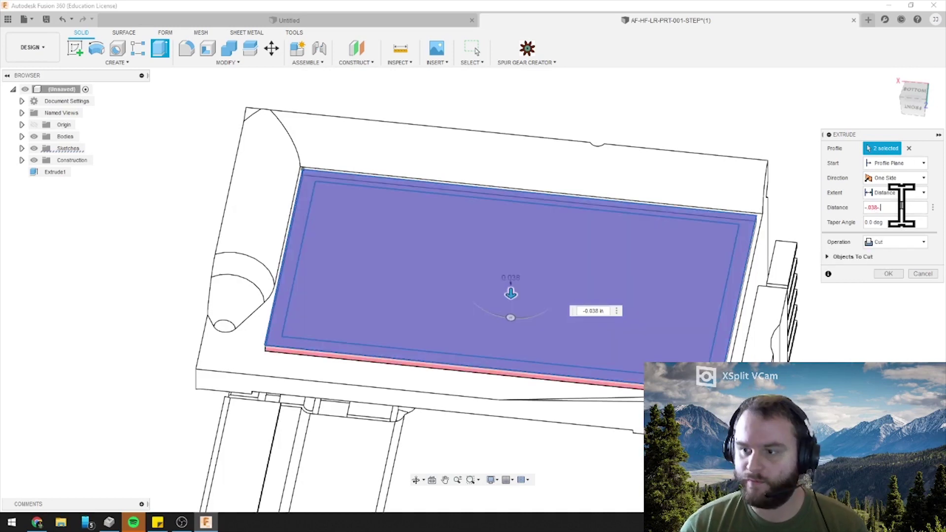
type("-.038-05")
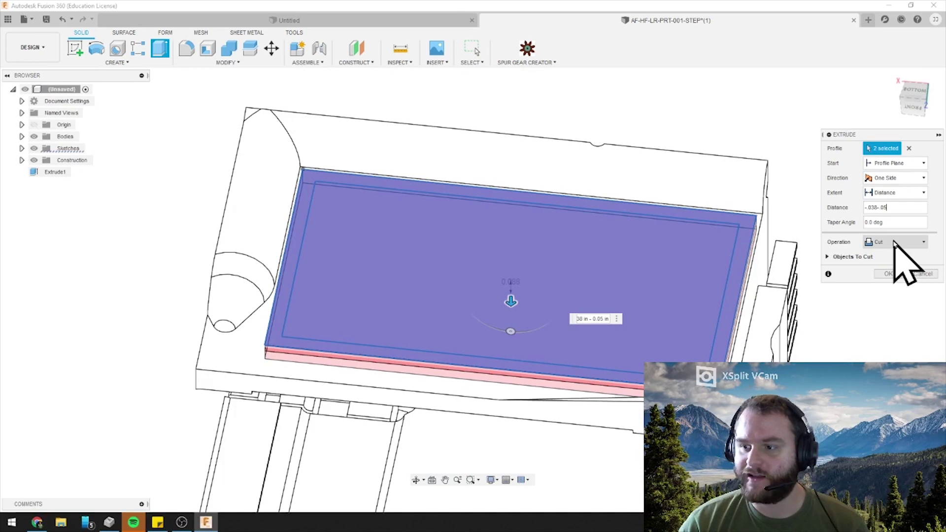
left_click(885, 275)
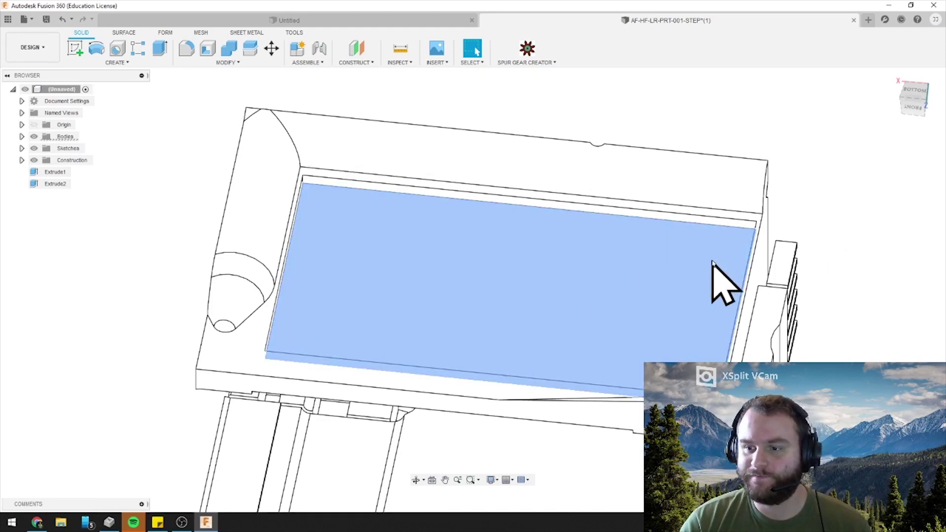
Step: Extrude the pocket floor with the To Object extent up to the surrounding flat face, joining it to the body
left_click(394, 227)
left_click(160, 48)
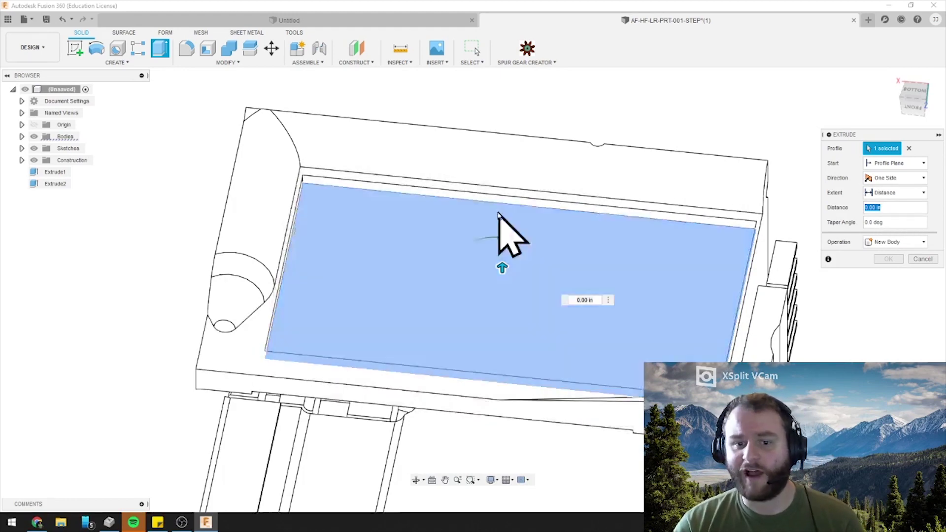
scroll(369, 186, "up", 5)
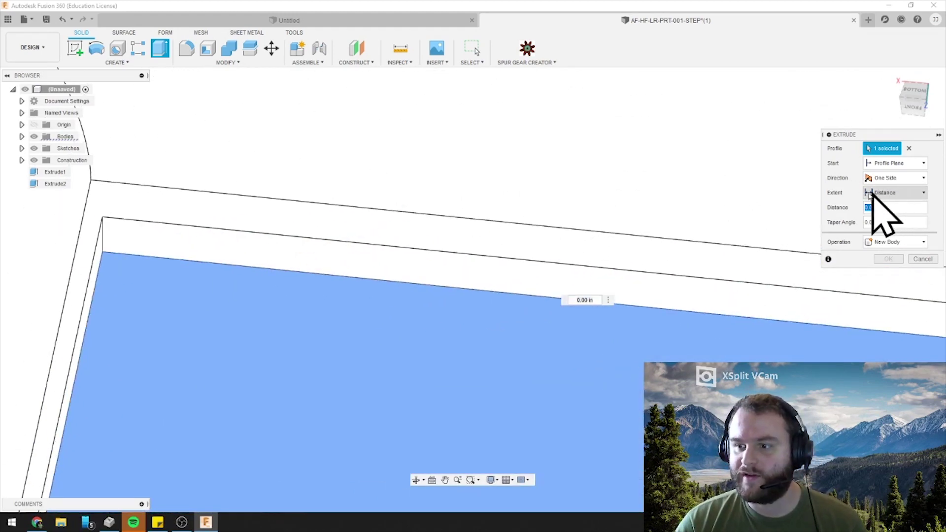
left_click(904, 194)
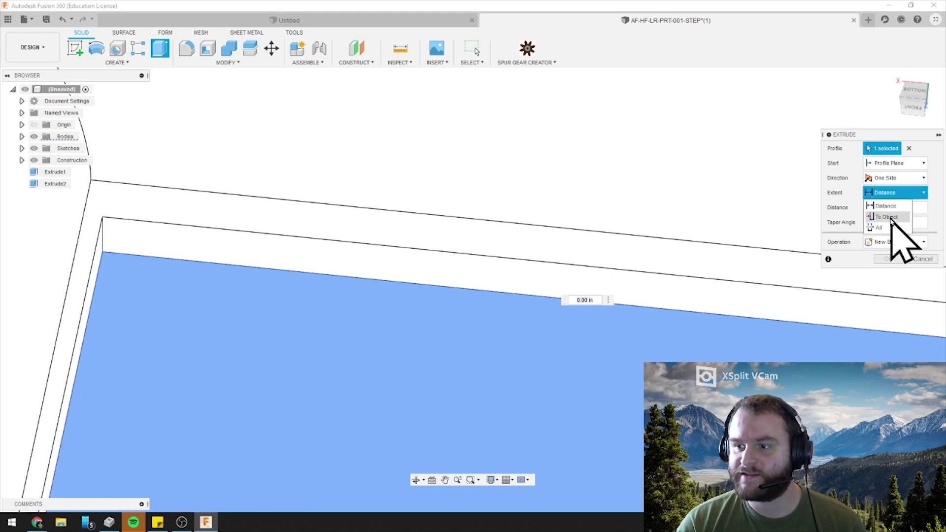
left_click(891, 217)
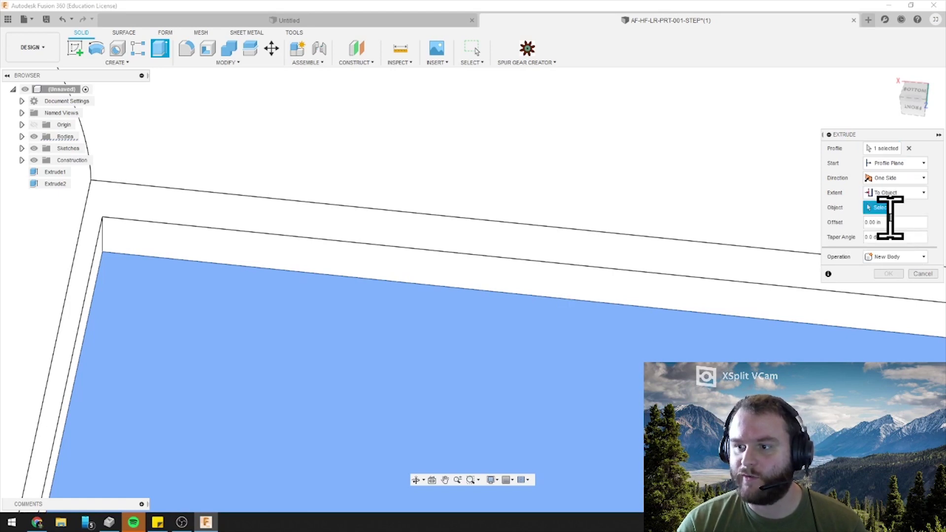
left_click(365, 223)
scroll(542, 421, "down", 5)
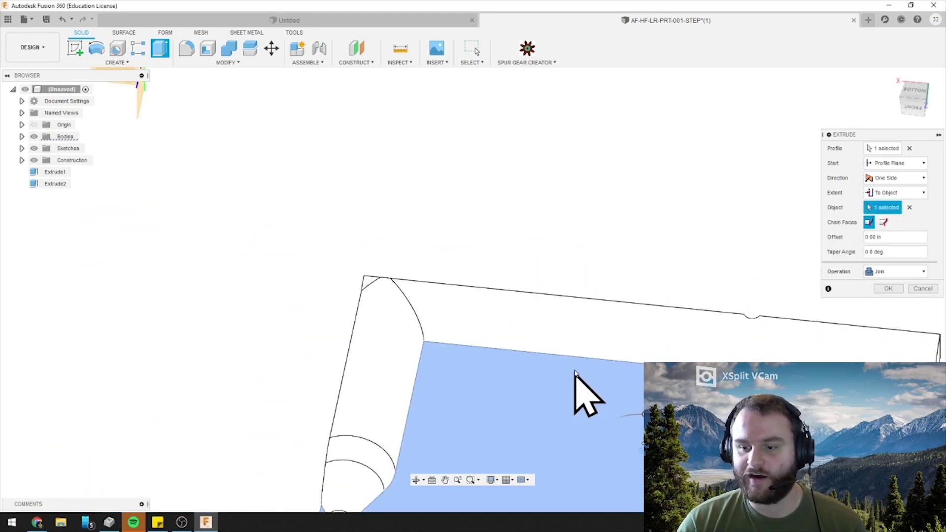
left_click(889, 288)
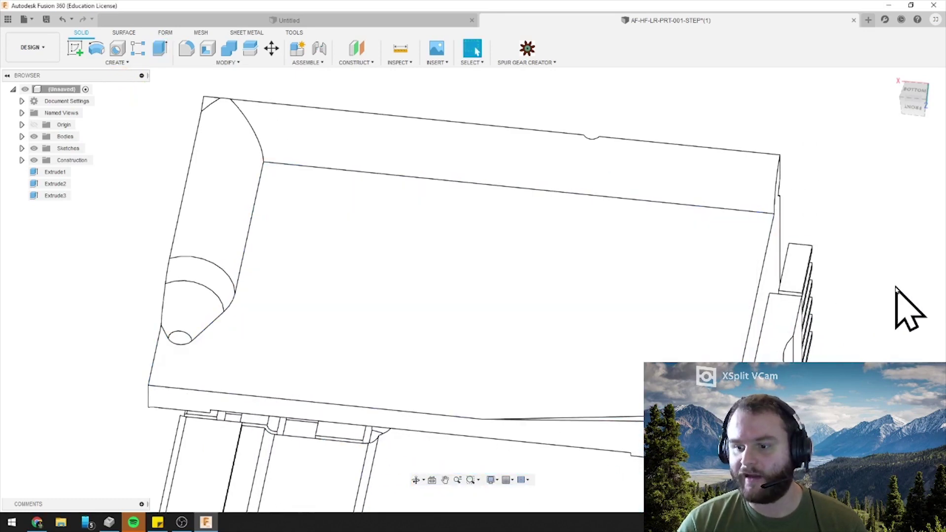
Step: Examine the filled face in the bottom view, checking the small notch where the slanted edge meets the corner
left_click(915, 92)
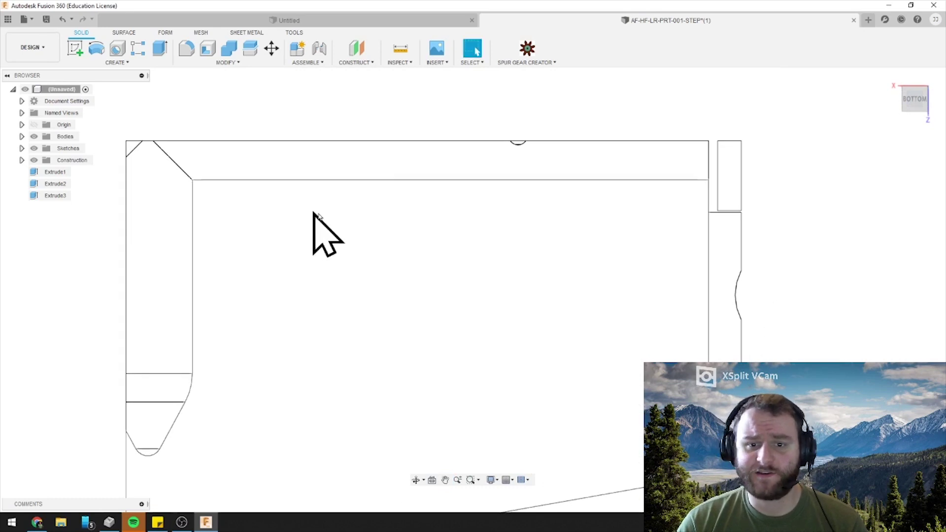
scroll(702, 423, "up", 4)
middle_click_drag(682, 443, 559, 155)
scroll(584, 266, "up", 5)
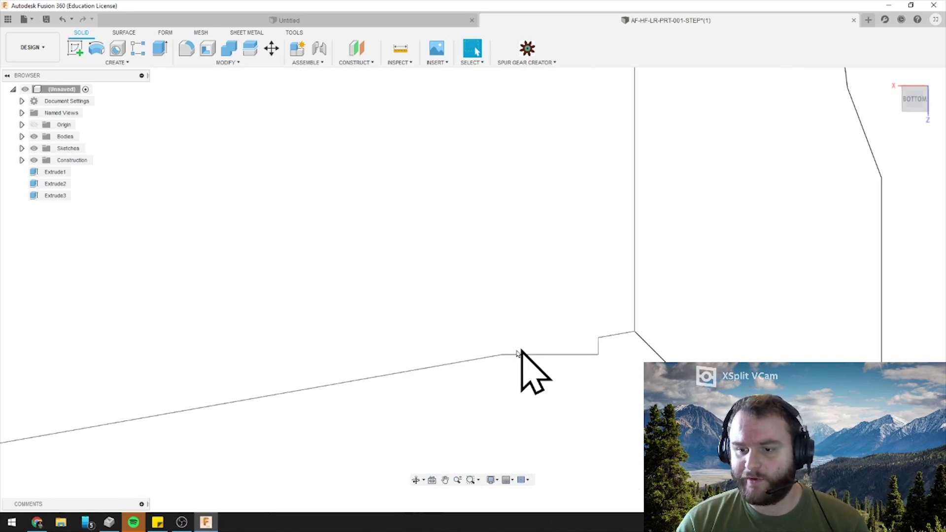
scroll(561, 355, "down", 5)
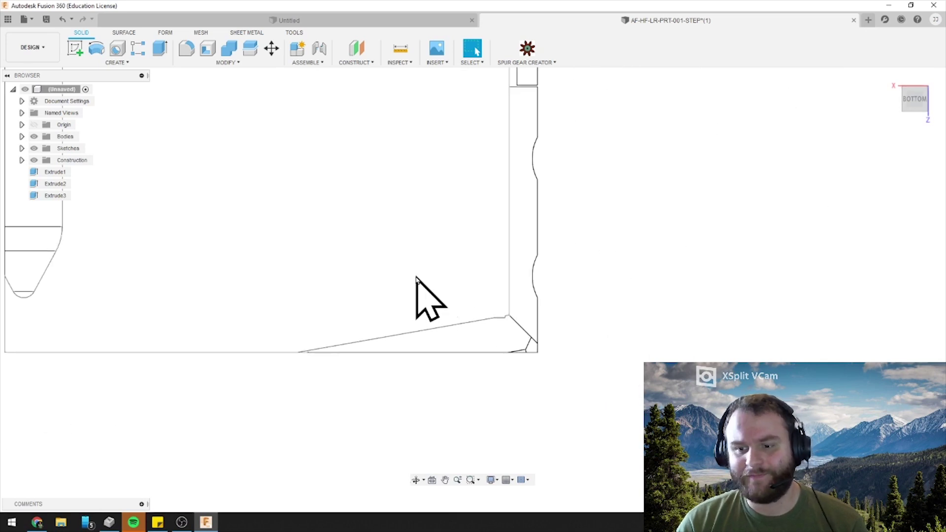
Step: Start a new sketch on the large filled flat face on the part's bottom
scroll(409, 266, "down", 3)
scroll(456, 276, "up", 5)
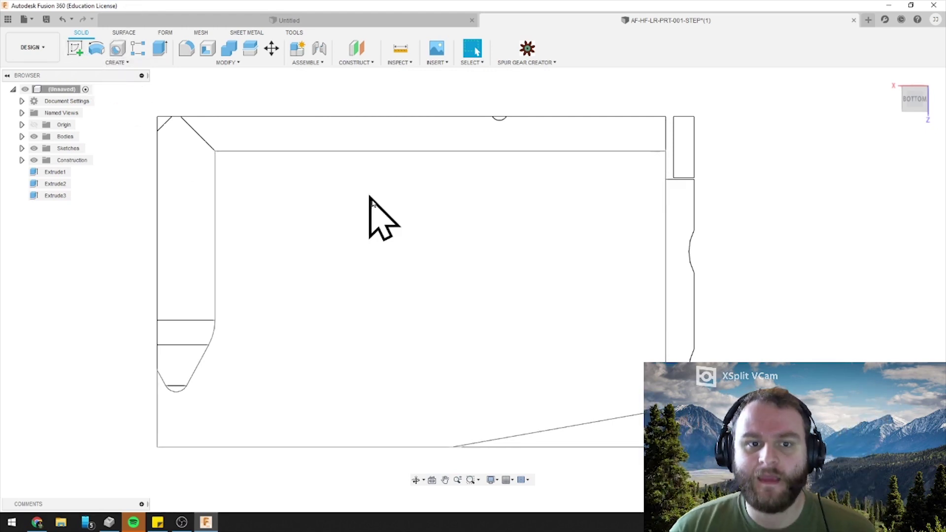
left_click(400, 291)
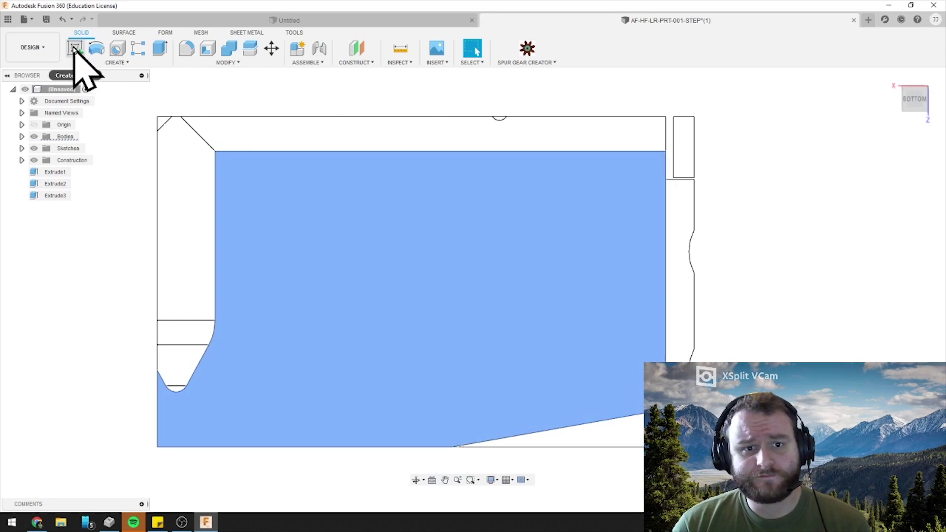
left_click(75, 48)
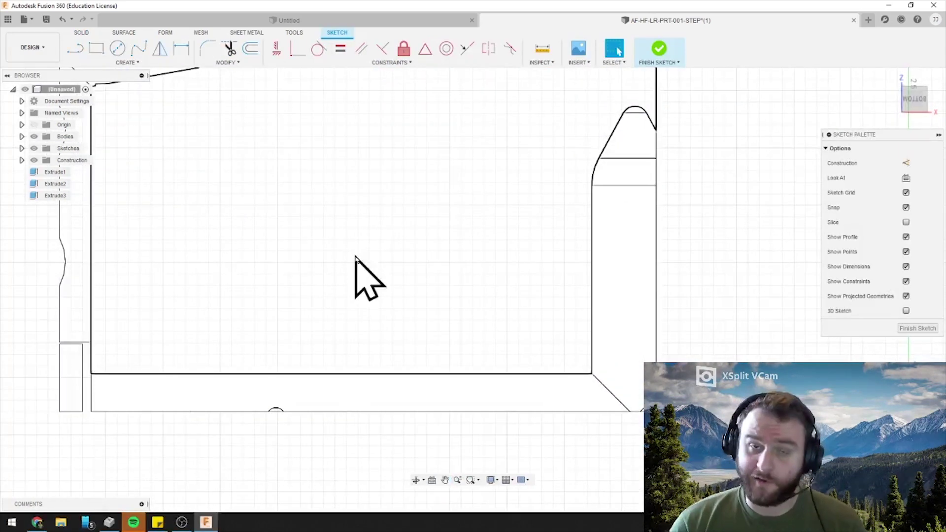
left_click(928, 75)
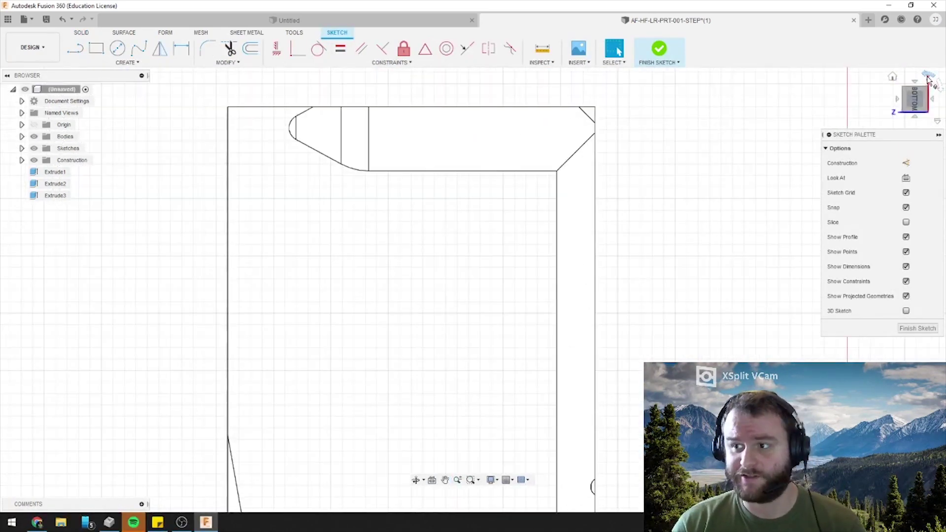
left_click(928, 76)
mouse_move(691, 262)
middle_mouse_down()
mouse_move(490, 161)
mouse_move(481, 177)
middle_mouse_up()
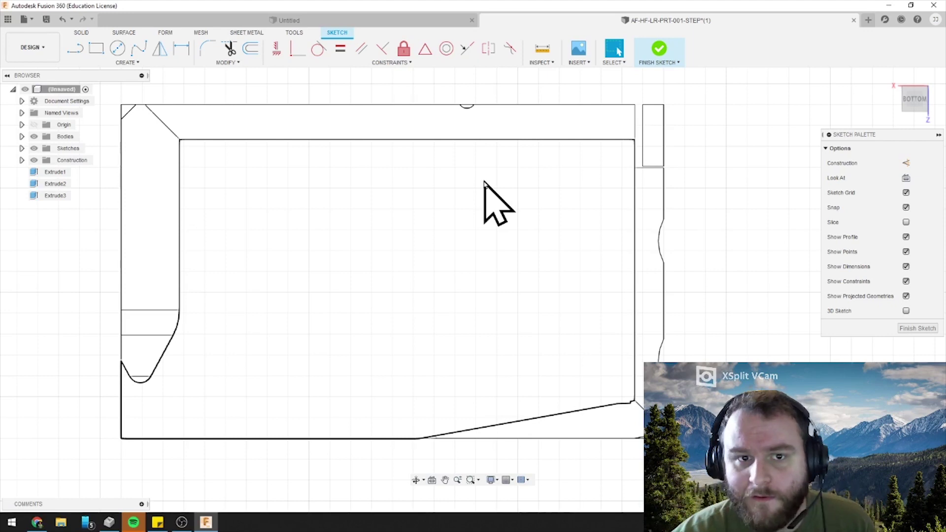
left_click(136, 63)
left_click(93, 182)
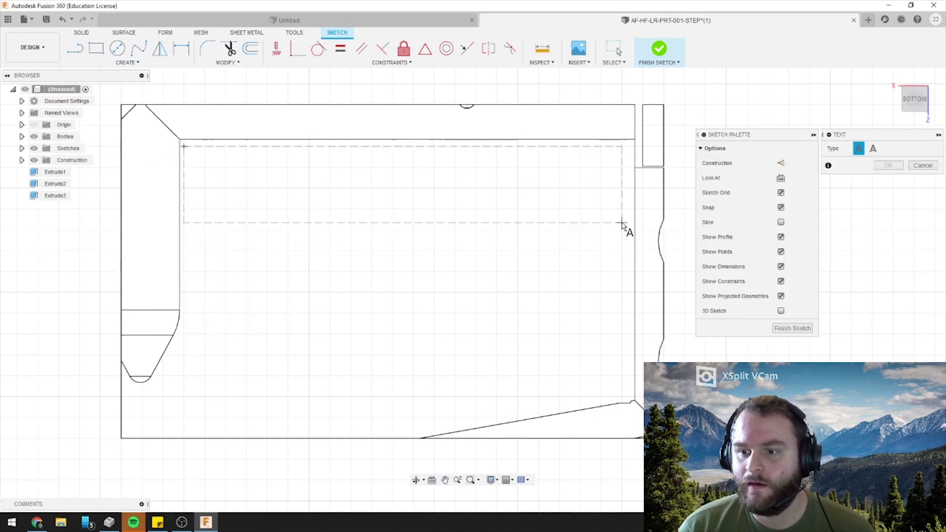
left_click(624, 220)
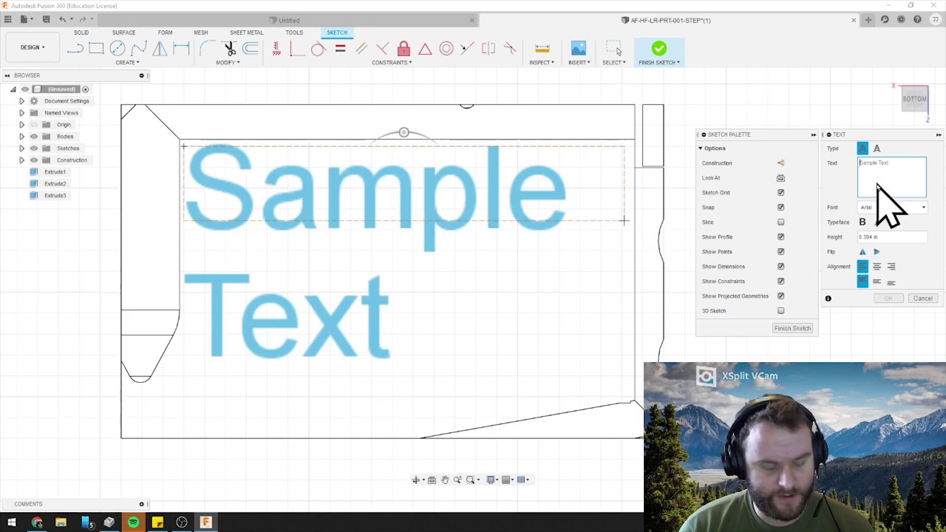
type("CHEAPSHJOT")
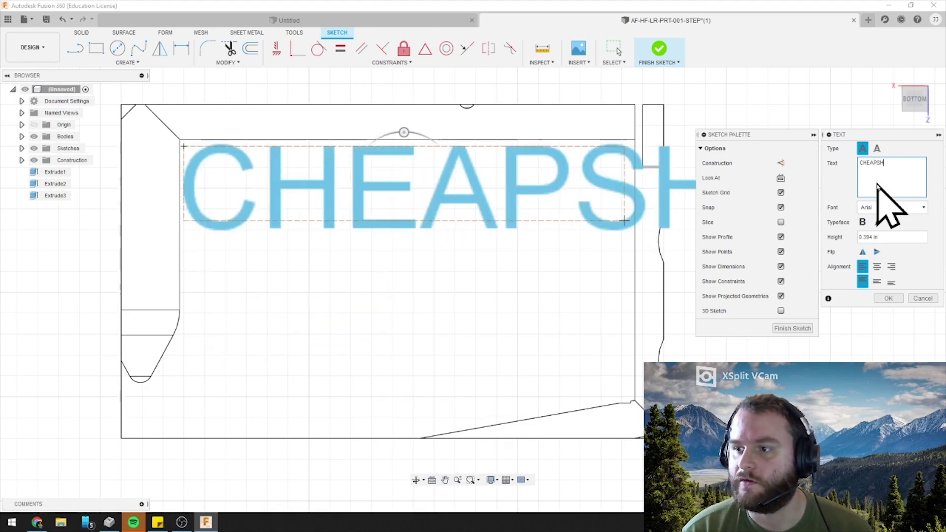
left_click(862, 222)
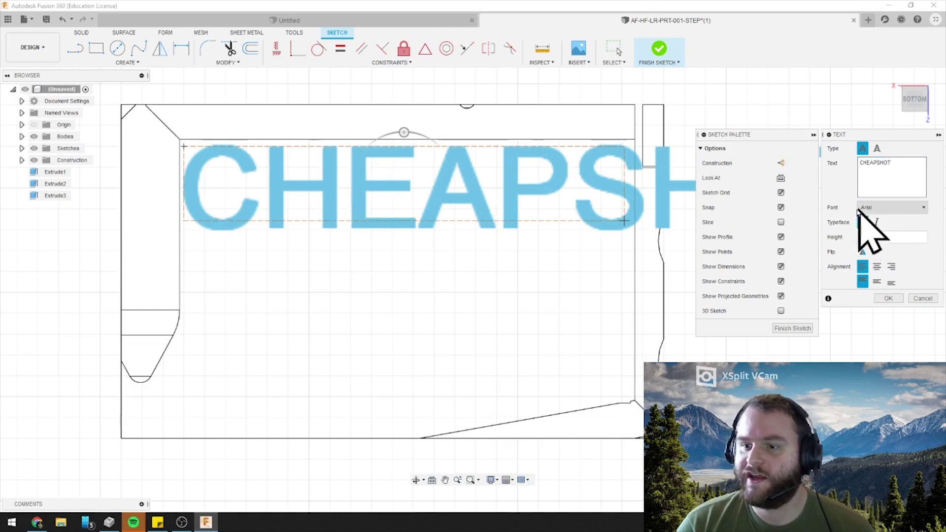
left_click(878, 149)
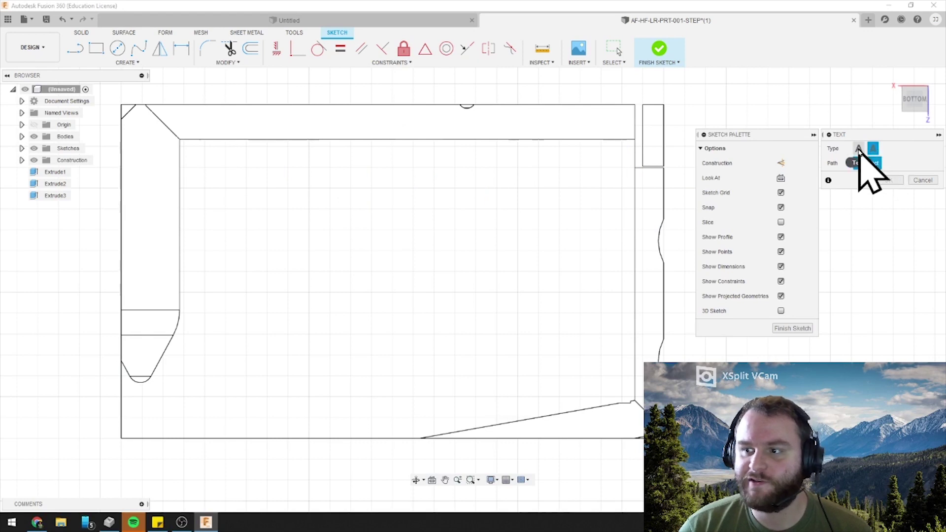
left_click(858, 148)
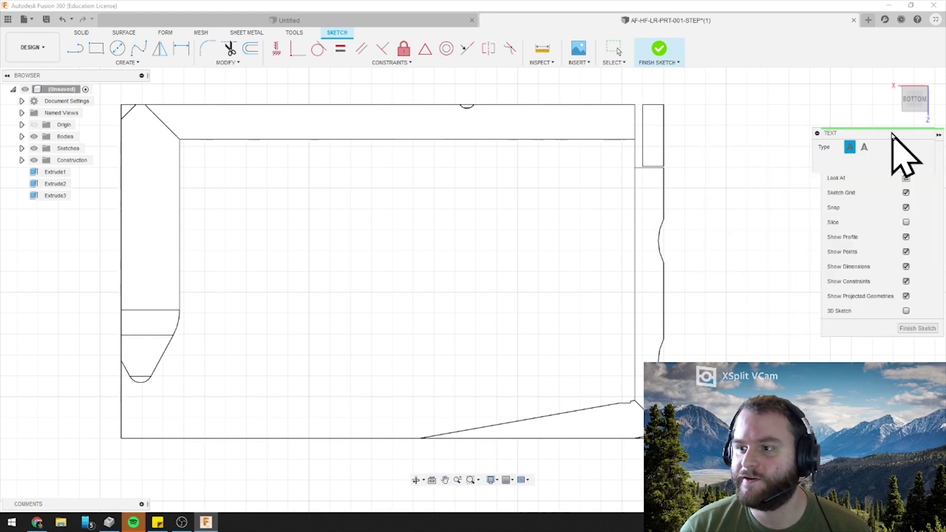
left_click(917, 163)
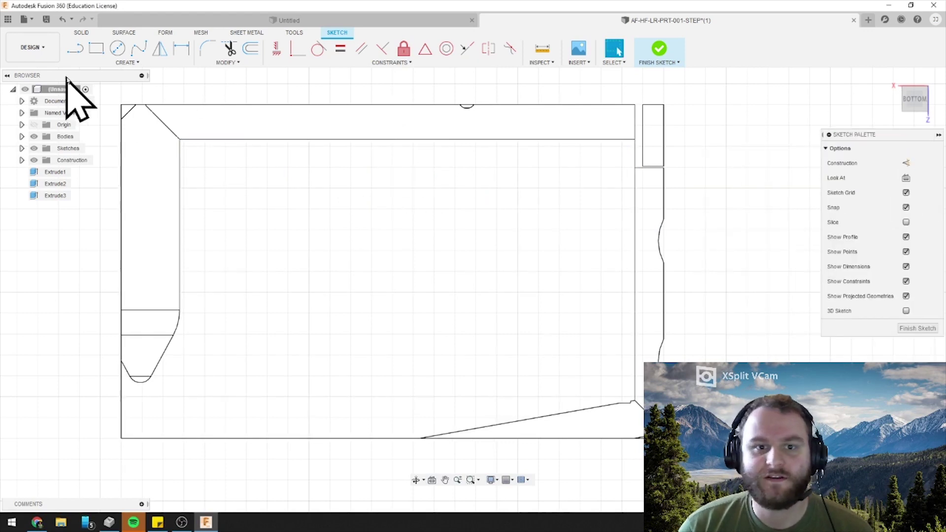
Step: Create a sketch text frame spanning the width of the face along its upper edge, with the text CHEAPSHOT
left_click(127, 63)
left_click(118, 182)
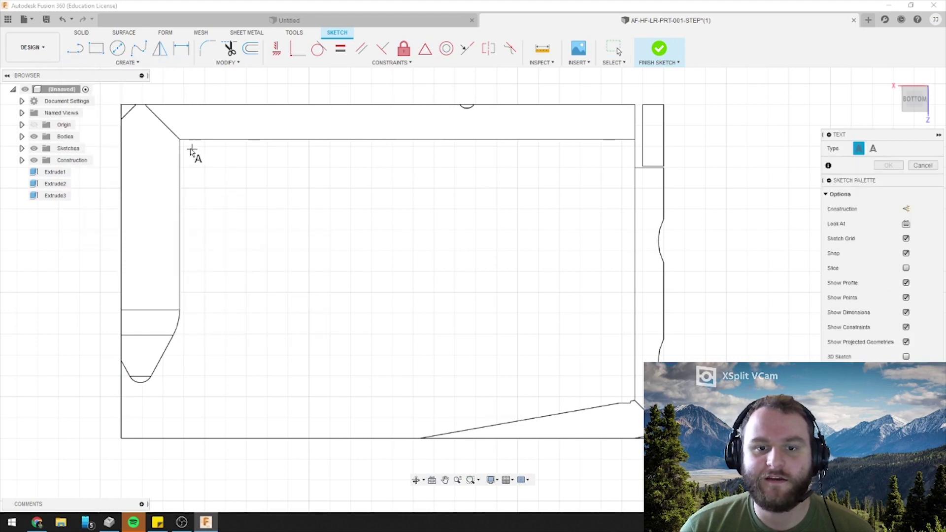
left_click(624, 240)
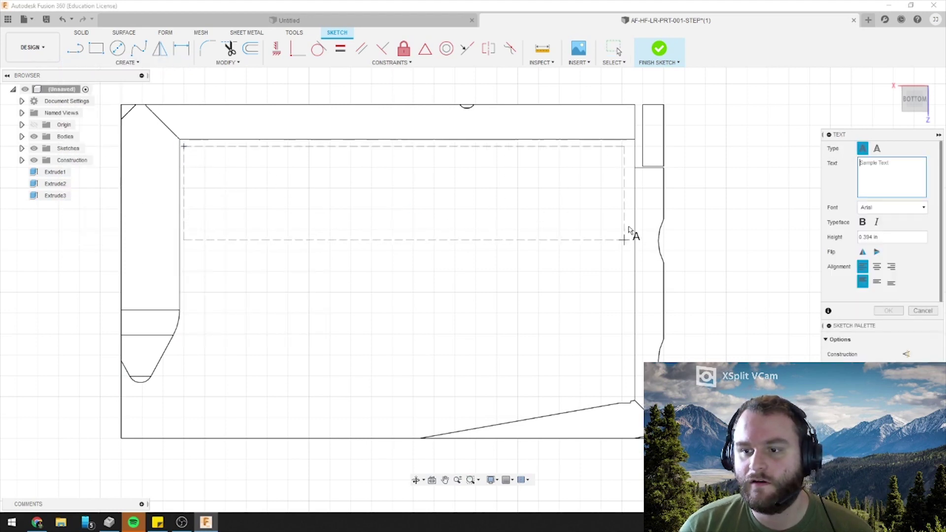
type("CHEAPSHOT")
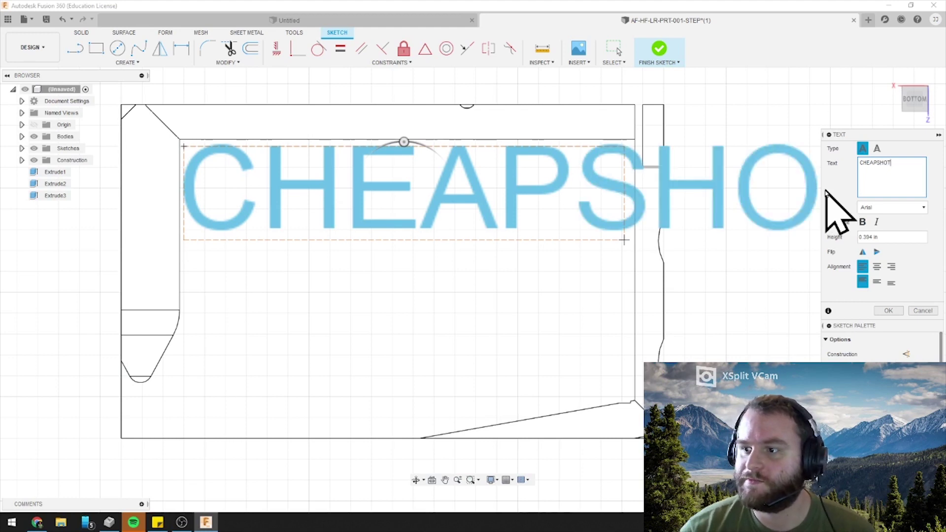
Step: Format the CHEAPSHOT text as bold, .20 in high and horizontally centered, and complete the text
left_click(862, 222)
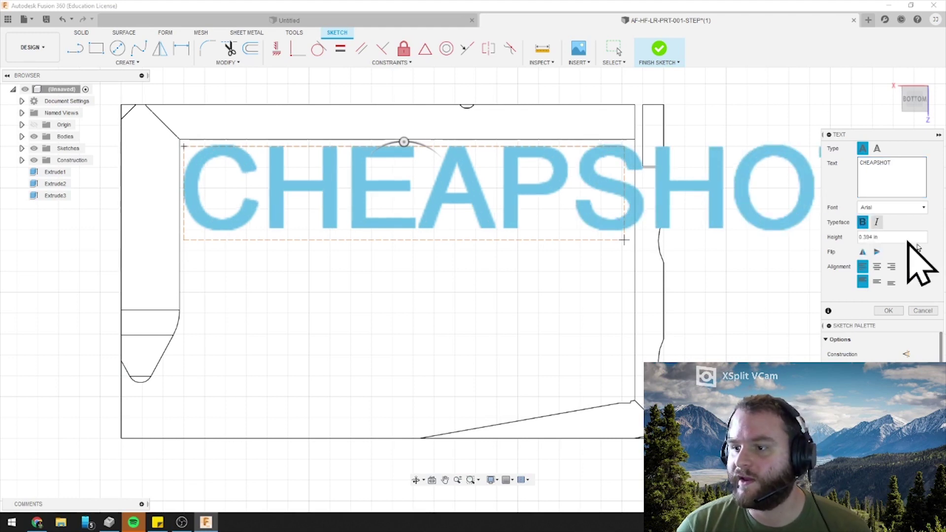
left_click(901, 236)
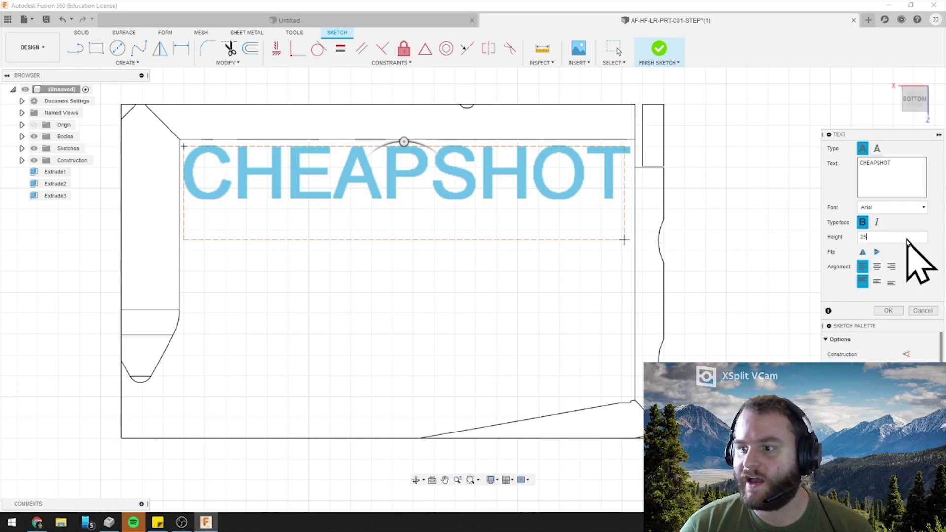
key("BackSpace")
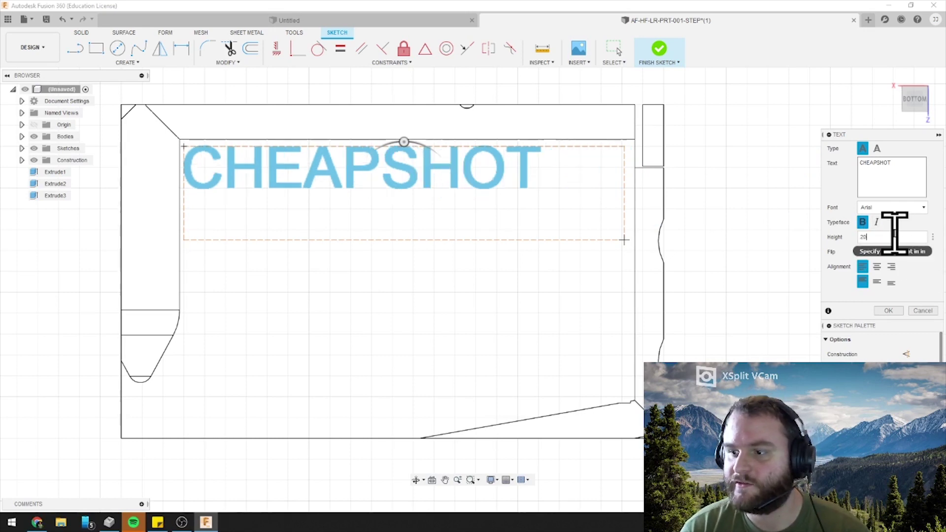
type("0")
left_click(876, 266)
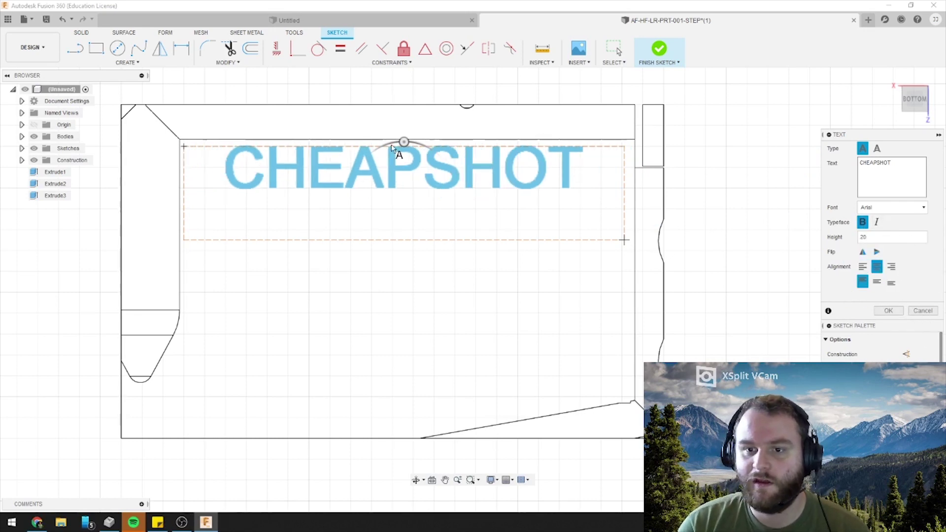
key("Return")
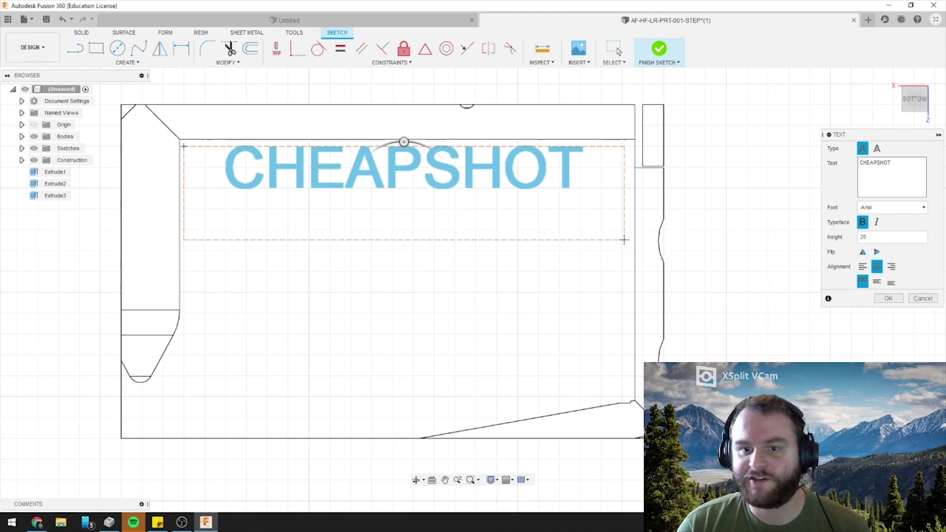
key("Return")
Step: Finish the sketch and extrude the CHEAPSHOT text as a cut into the face with a distance of -.05 in
middle_click_drag(665, 243, 628, 197, "shift")
middle_click_drag(474, 158, 499, 256)
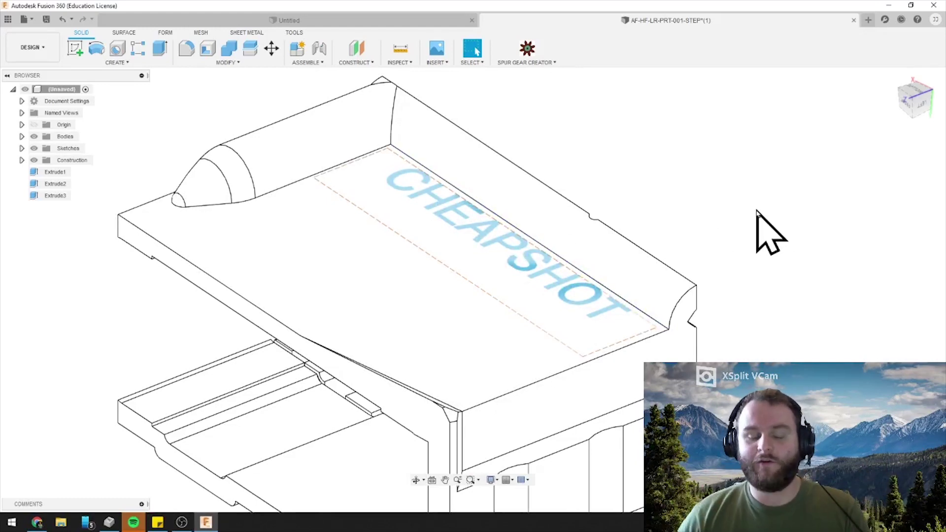
scroll(646, 268, "up", 5)
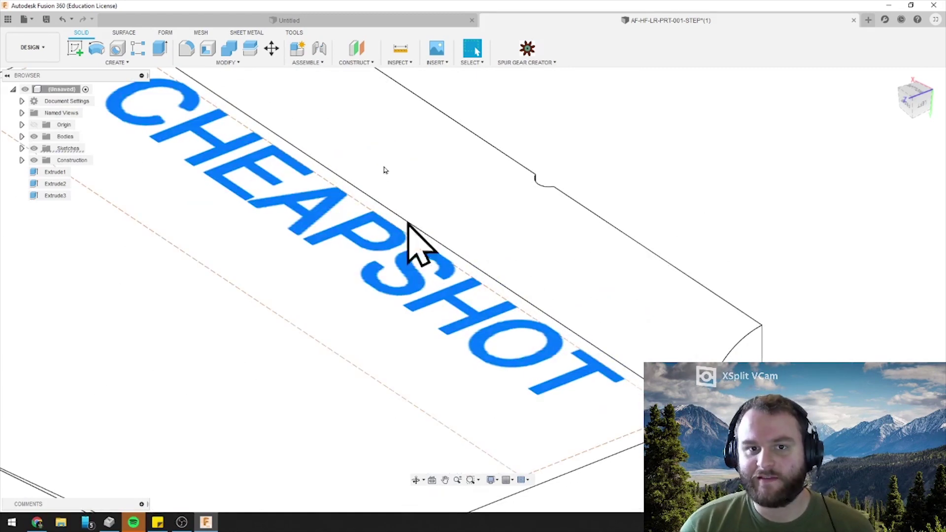
left_click(160, 48)
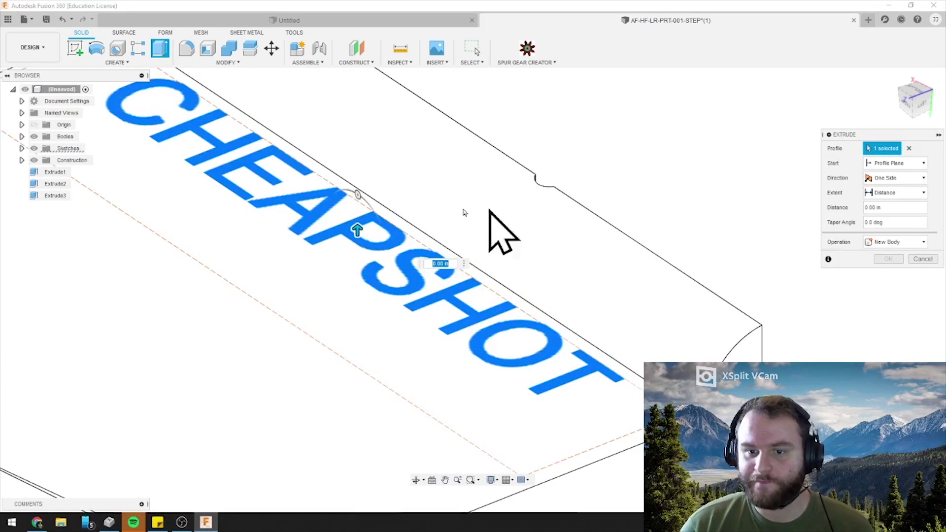
left_click_drag(367, 179, 357, 307)
left_click(896, 208)
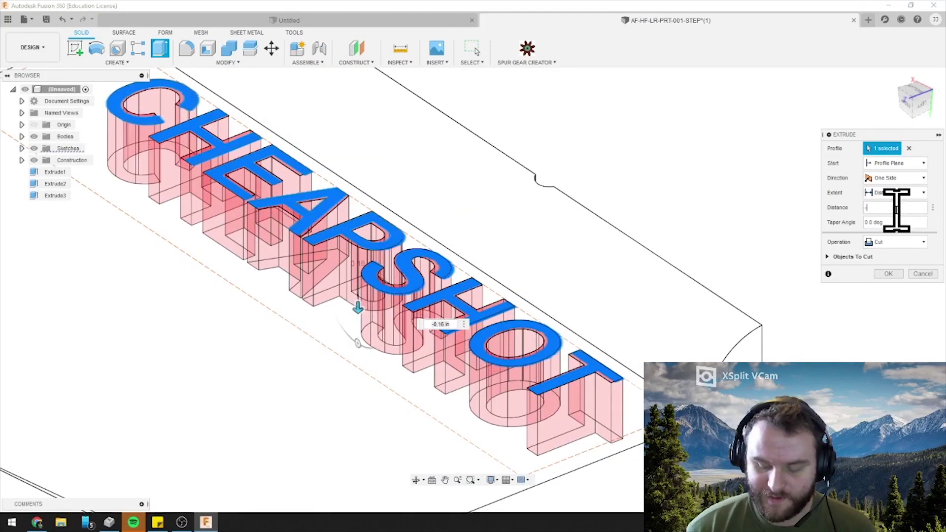
key("BackSpace")
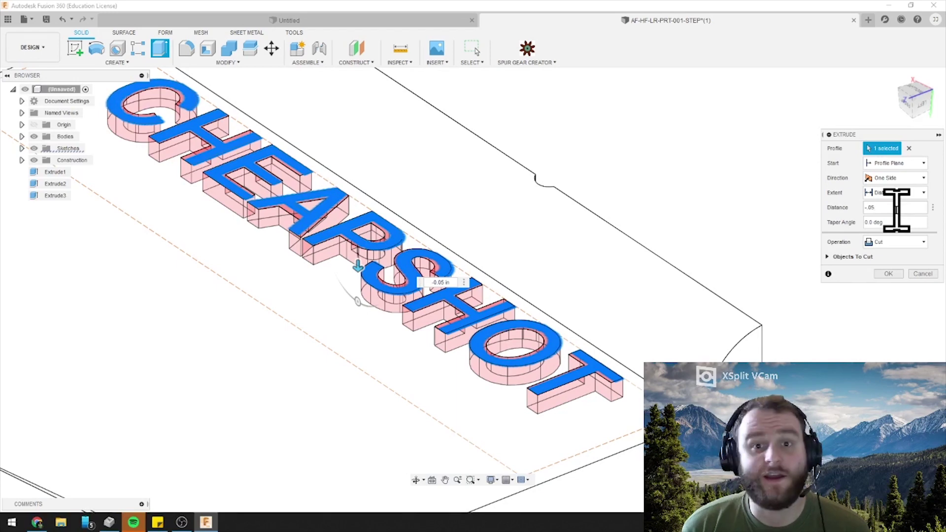
left_click(886, 273)
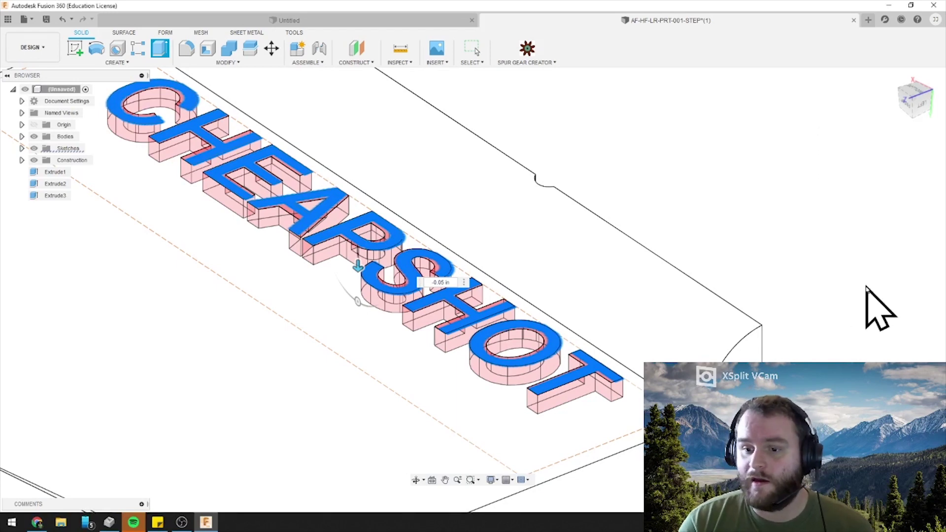
scroll(862, 303, "down", 5)
middle_click_drag(759, 271, 809, 306, "shift")
middle_click_drag(832, 338, 694, 195)
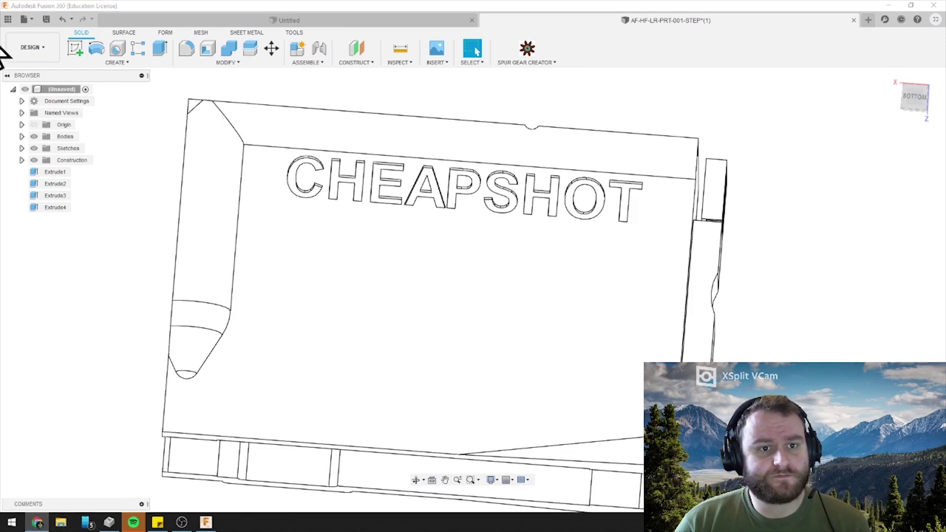
Step: Switch to Chrome and search Google Images for EGA
left_click_drag(0, 69, 443, 38)
left_click(599, 29)
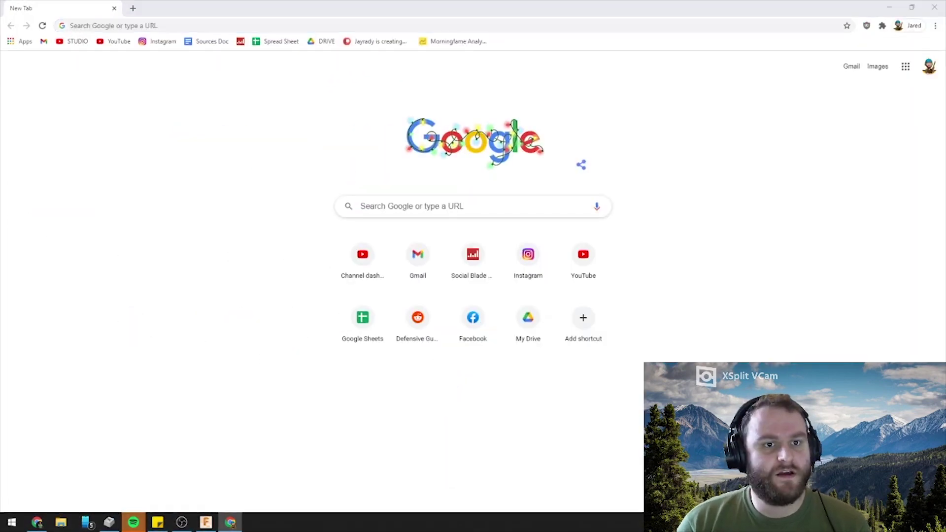
left_click(140, 26)
type("EGA")
key("Return")
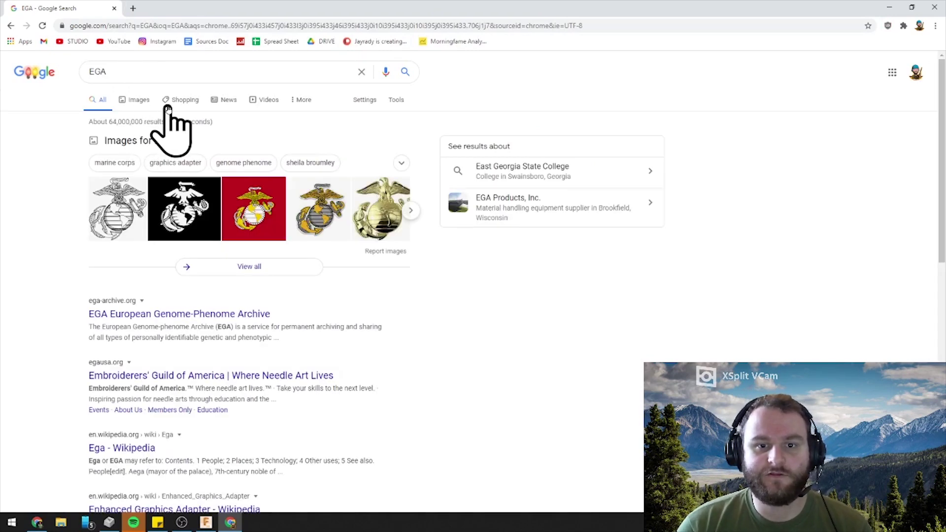
left_click(138, 101)
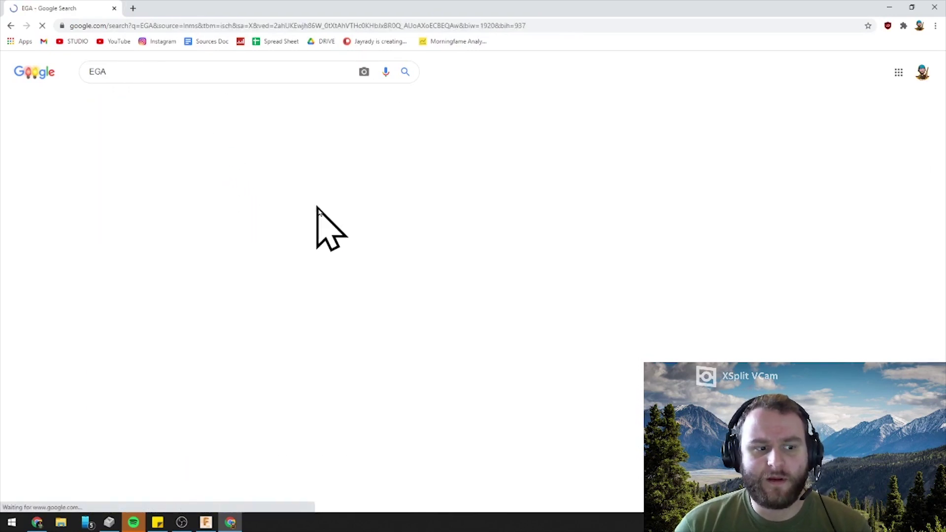
Step: Preview the black-and-white Marine Corps emblem and the gold metal emblem from the image results to compare them
left_click(376, 236)
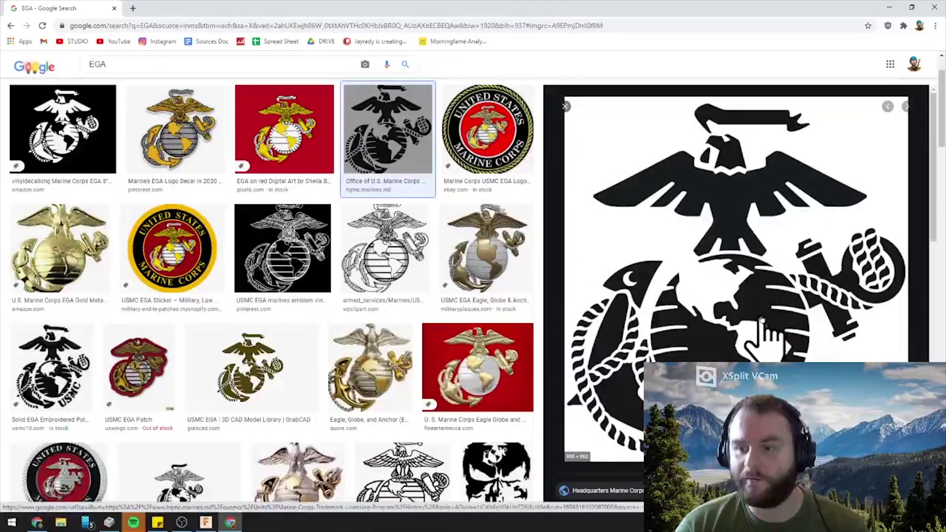
right_click(710, 251)
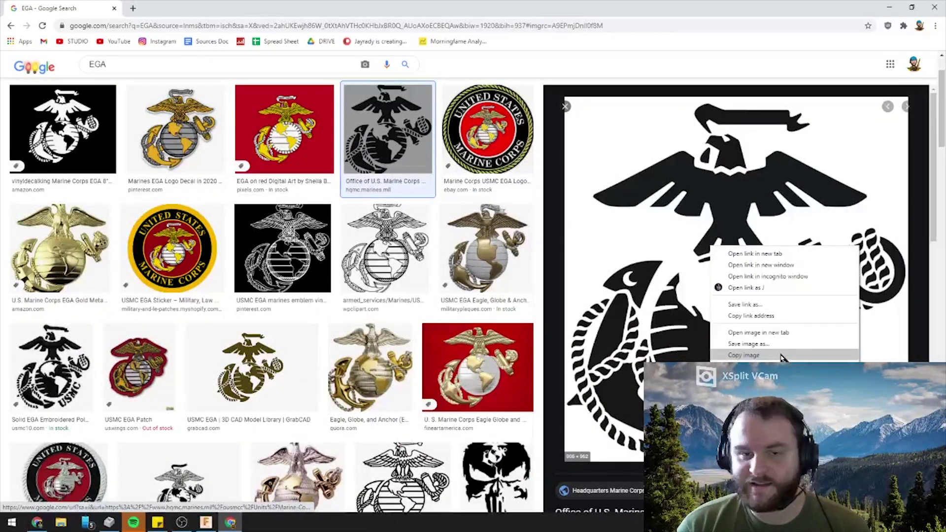
left_click(623, 152)
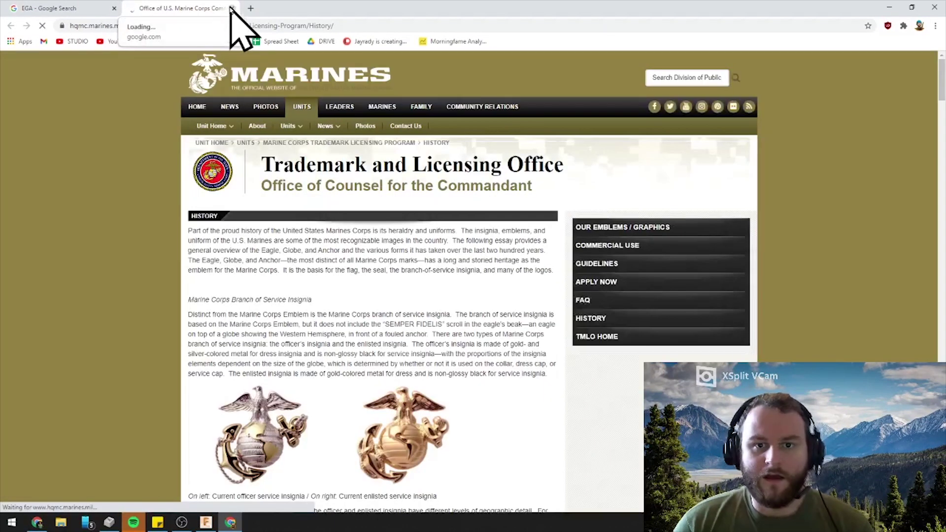
left_click(232, 8)
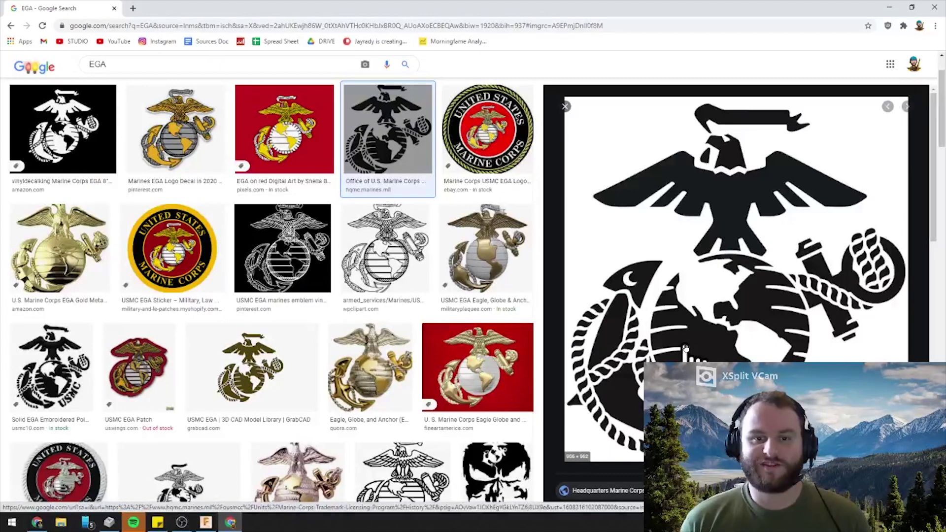
left_click(79, 270)
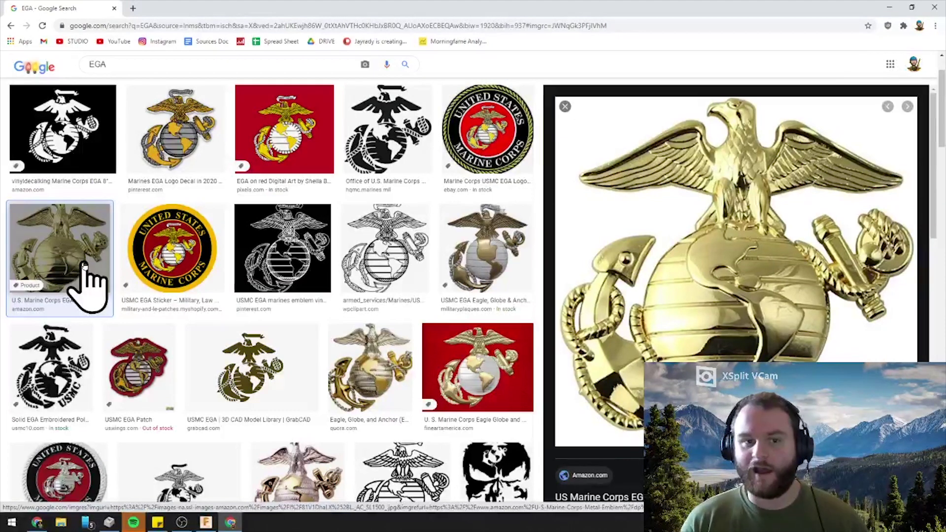
Step: Preview the white-on-black Marine Corps emblem, and look up "jpeg to svg" in a new tab to view the online-convert JPG to SVG converter
left_click(93, 148)
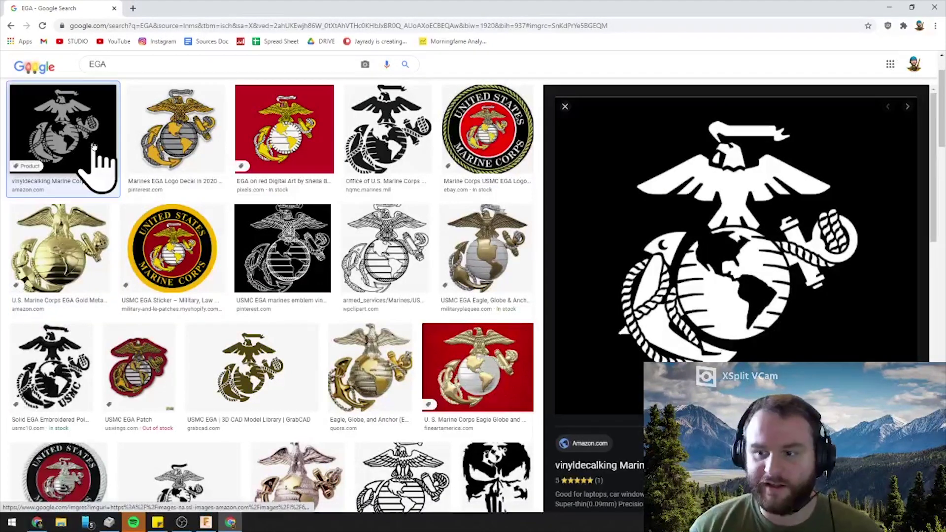
left_click(133, 9)
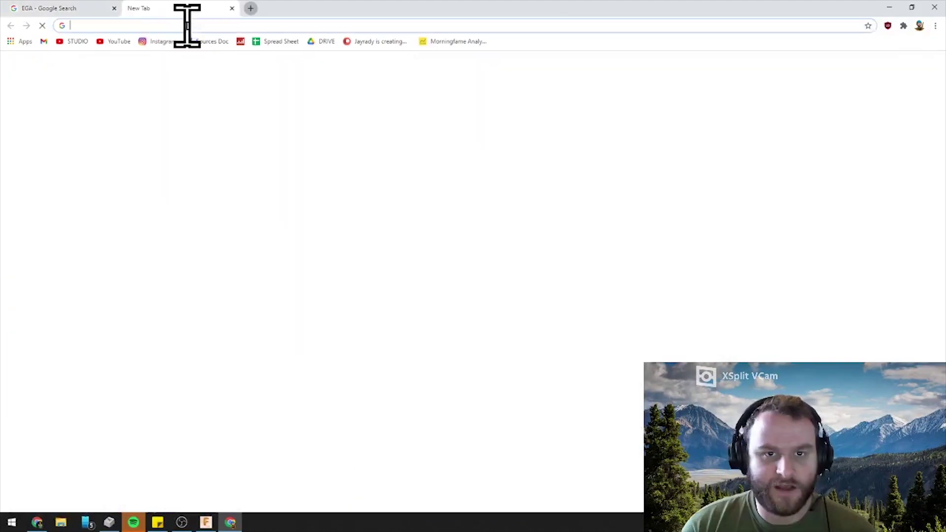
type("JPEG TO SVG")
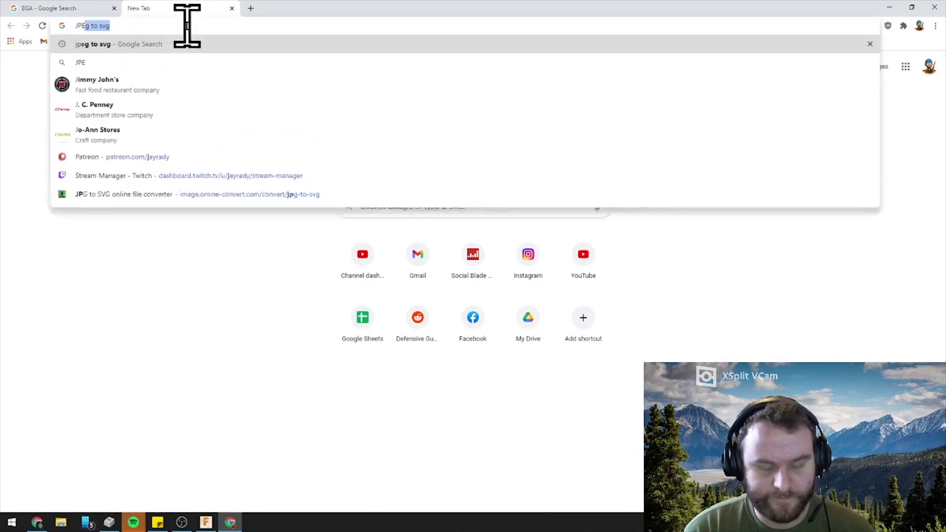
key("Return")
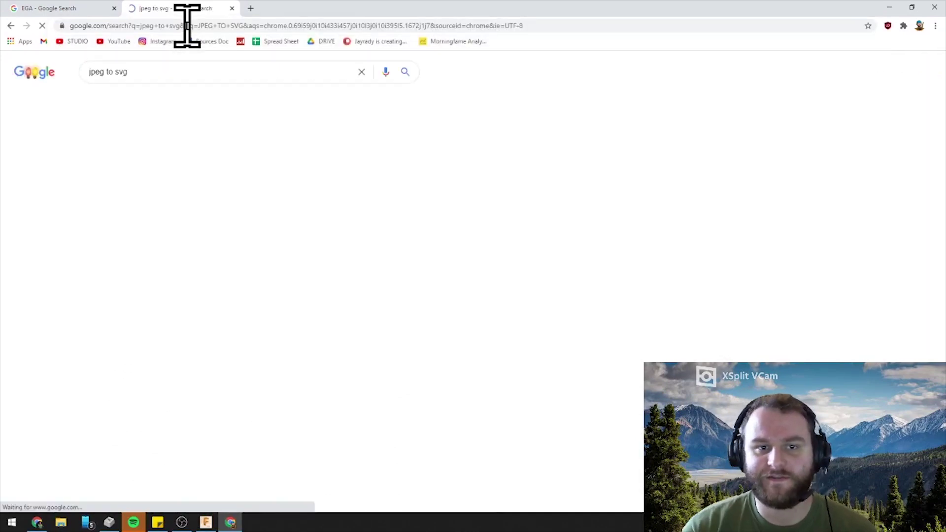
left_click(167, 274)
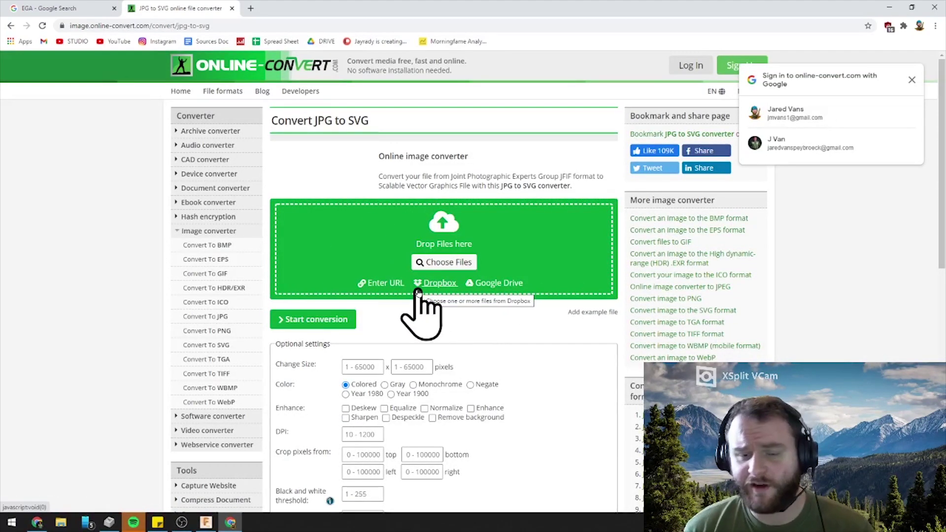
left_click(933, 7)
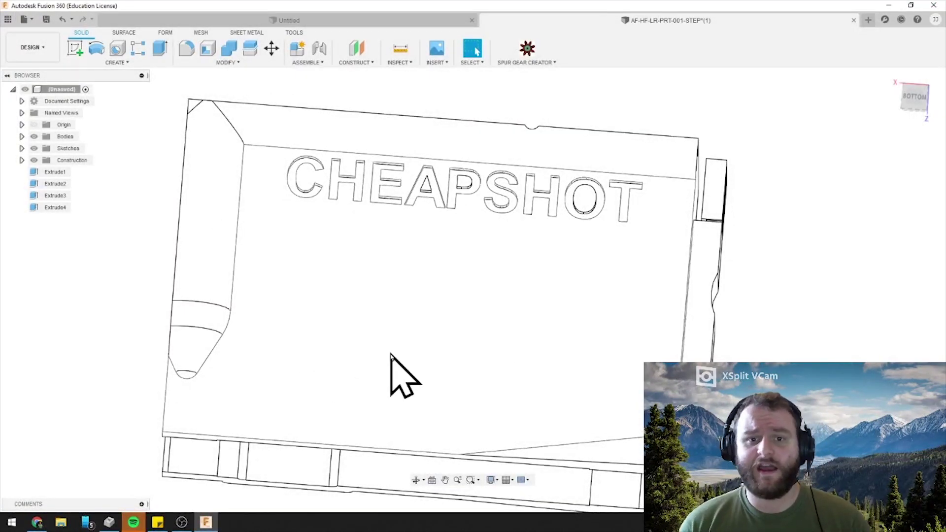
Step: In Fusion 360, start a new sketch on the bottom face with the CHEAPSHOT text reading upright
left_click(440, 309)
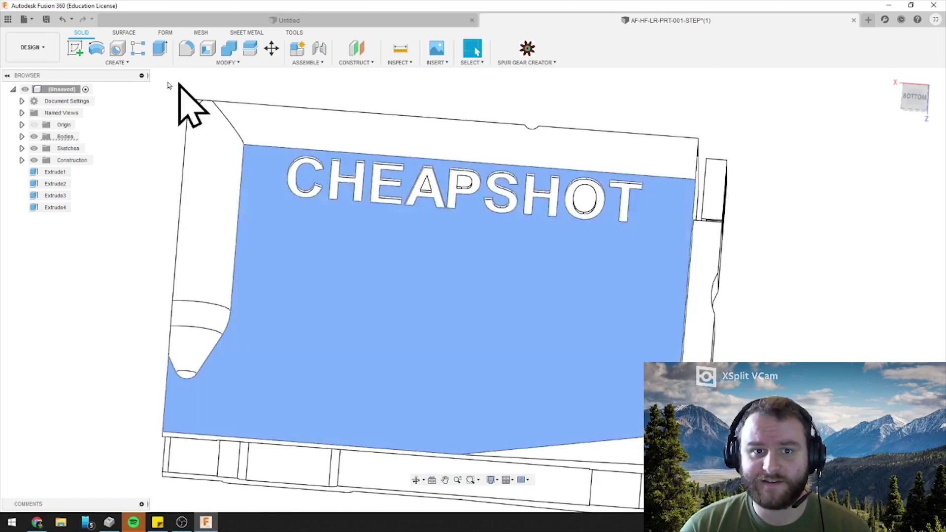
left_click(75, 48)
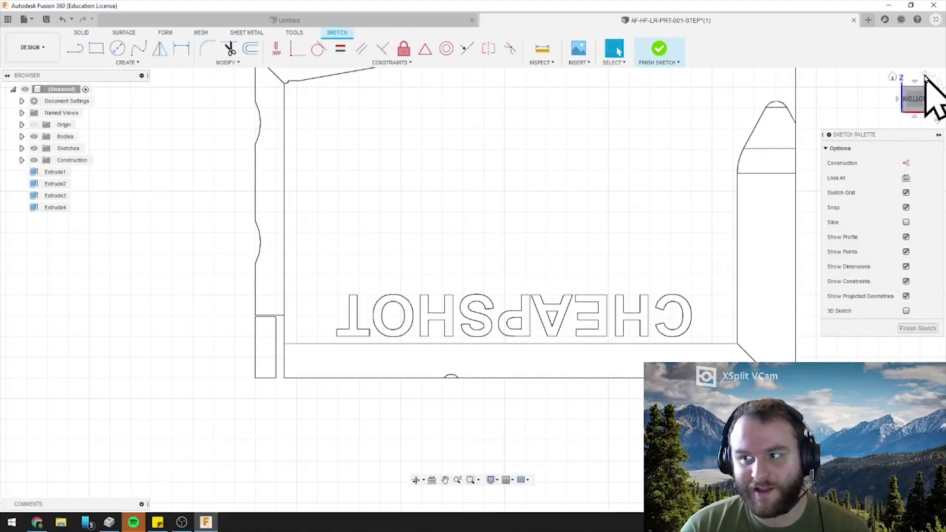
left_click(925, 78)
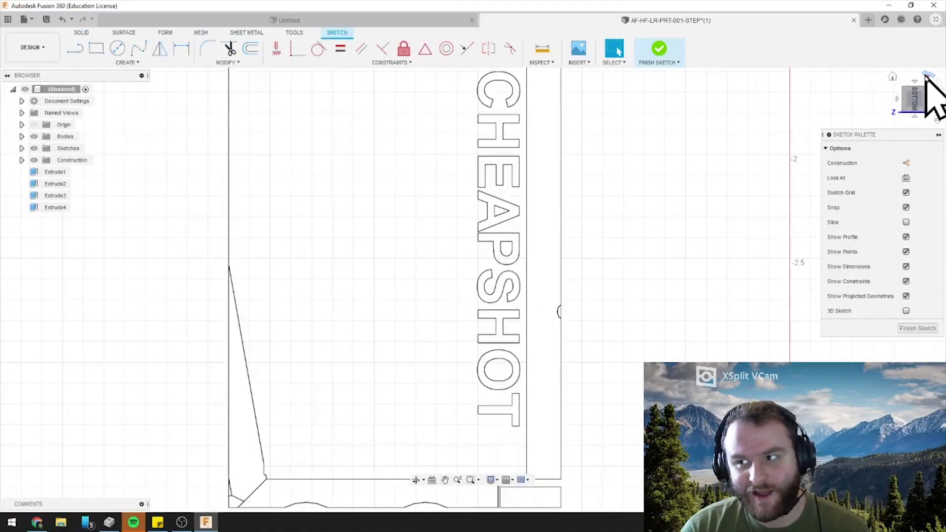
left_click(926, 77)
middle_click_drag(564, 271, 551, 181)
scroll(572, 288, "down", 3)
Step: Insert the EGA 17 SVG file from the computer's Downloads folder into the sketch
left_click(581, 62)
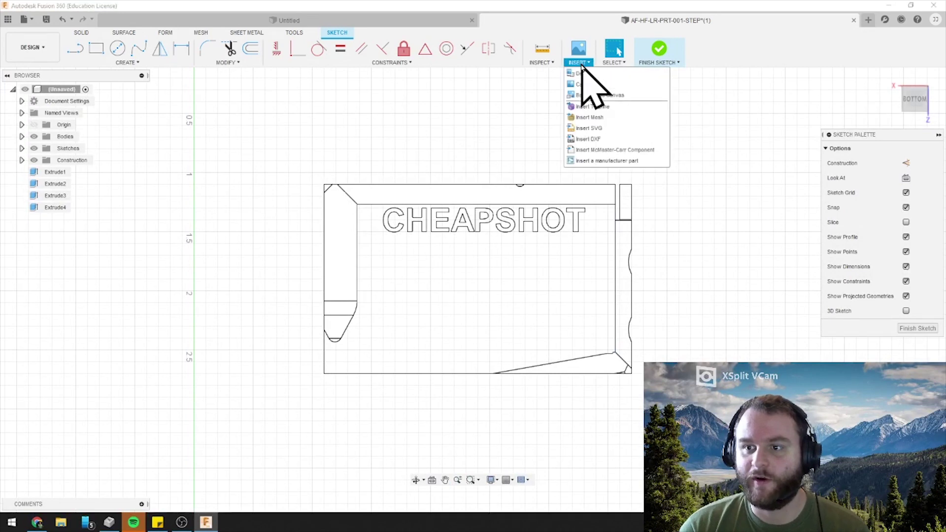
left_click(610, 129)
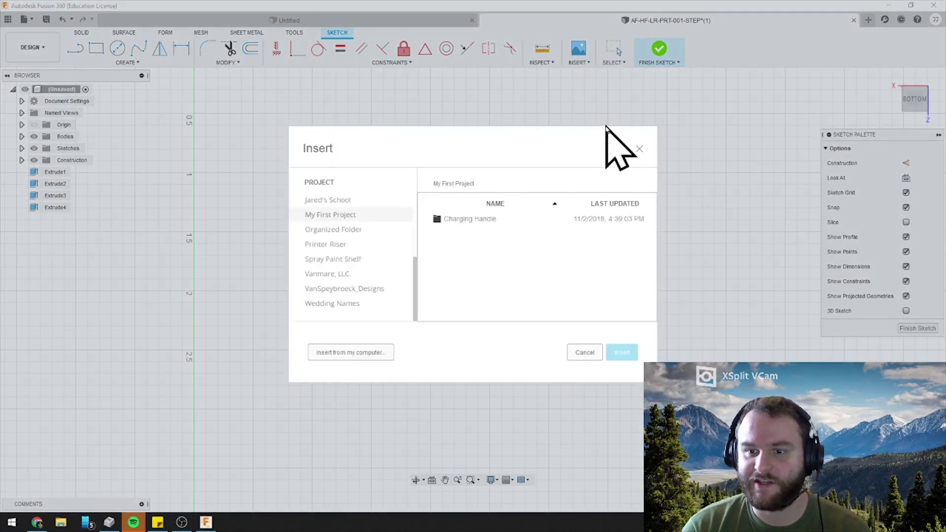
left_click(354, 353)
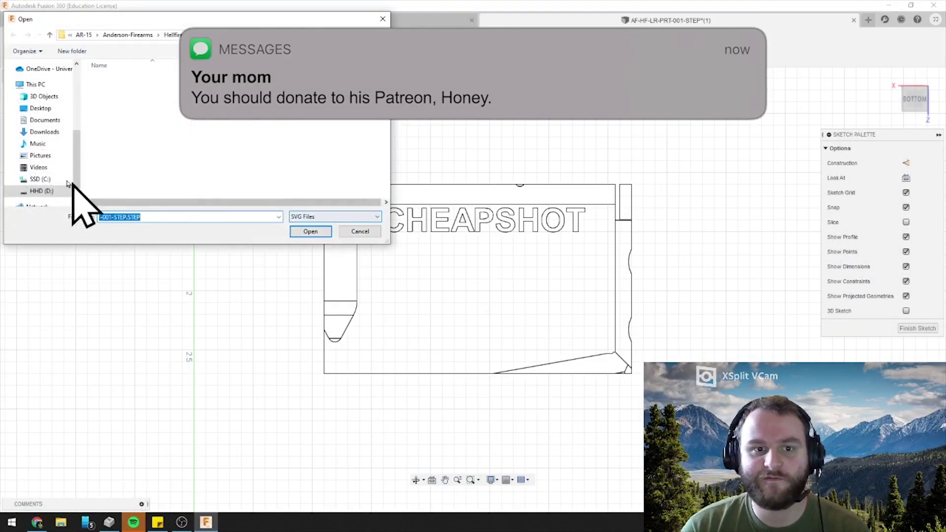
left_click(44, 131)
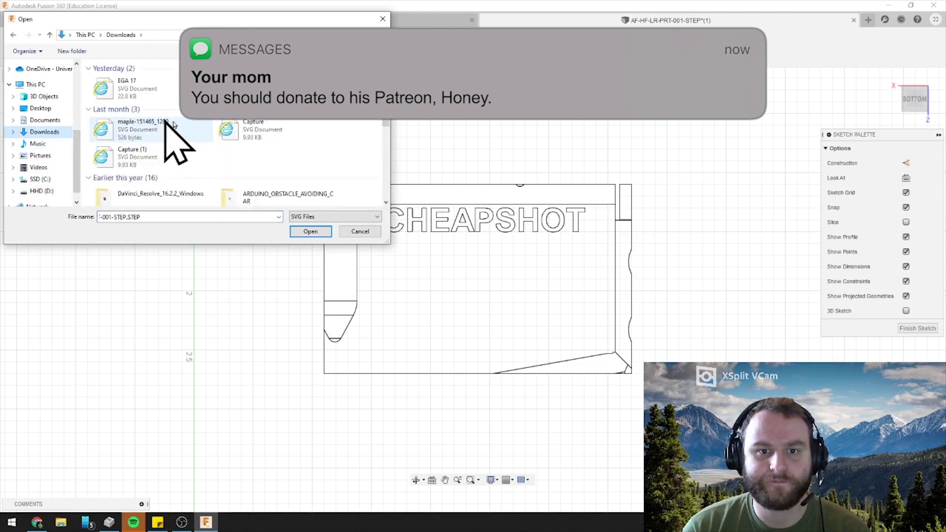
double_click(123, 85)
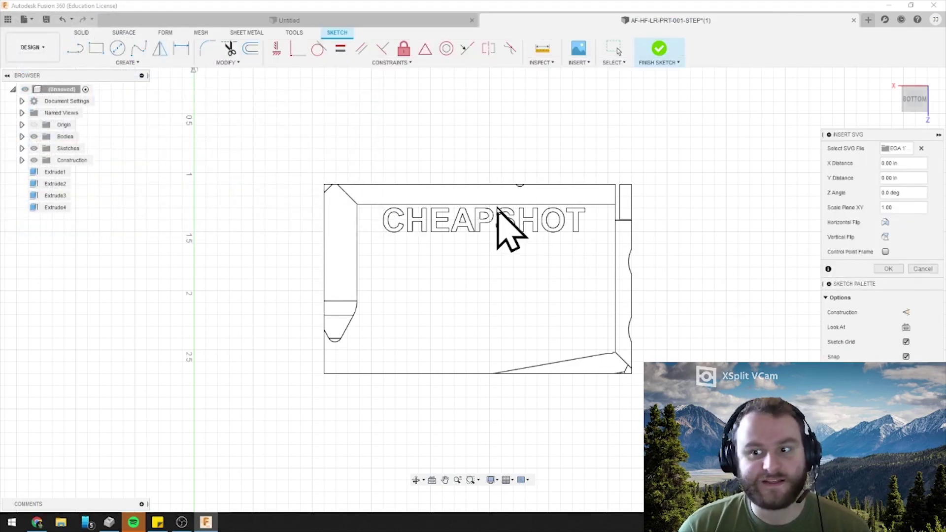
Step: Move the inserted emblem to about X -2.349 in, Y -3.054 in and set its plane scale to .25
scroll(506, 232, "up", 5)
scroll(506, 231, "down", 6)
scroll(508, 235, "down", 6)
scroll(487, 187, "down", 2)
middle_click_drag(594, 163, 538, 219)
left_click_drag(412, 204, 411, 310)
left_click_drag(414, 261, 380, 217)
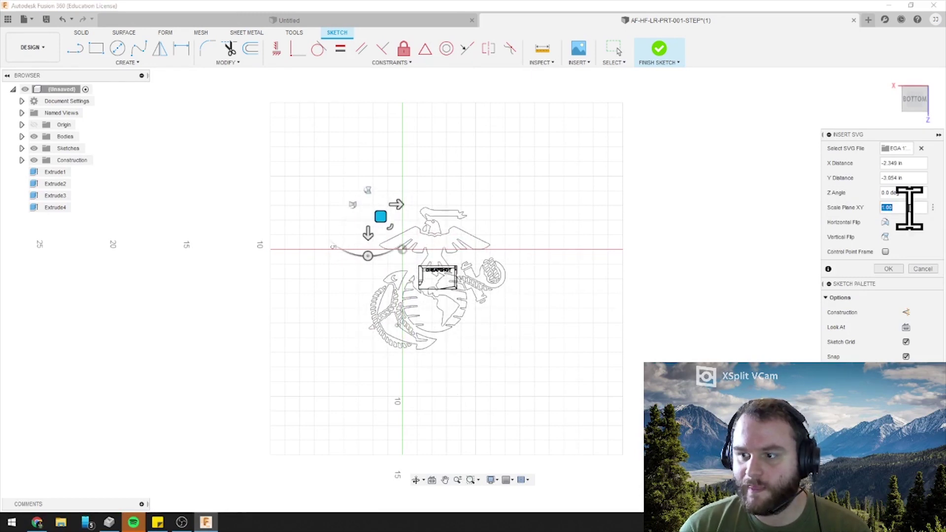
double_click(886, 208)
type(".25")
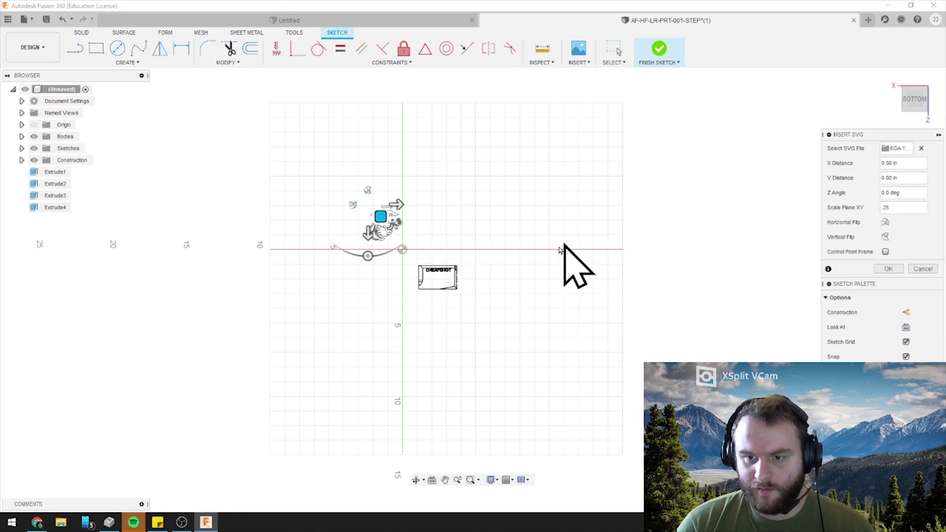
Step: Move the scaled emblem about 3.768 in in both X and Y so it lies over the part
scroll(441, 233, "up", 3)
left_click_drag(312, 206, 407, 303)
scroll(489, 310, "up", 4)
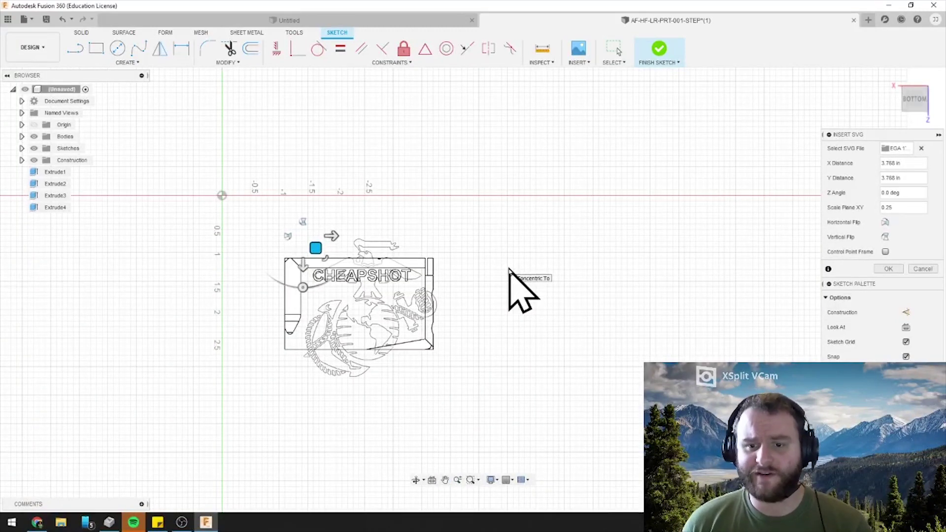
Step: Set the emblem's plane scale to .75 and shift it about 0.388 in in X and 0.302 in in Y
double_click(907, 207)
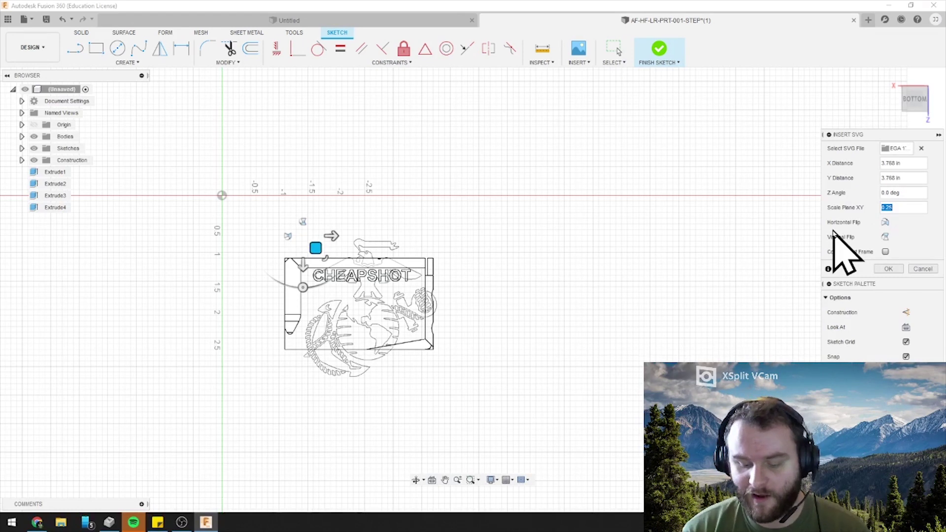
type(".75")
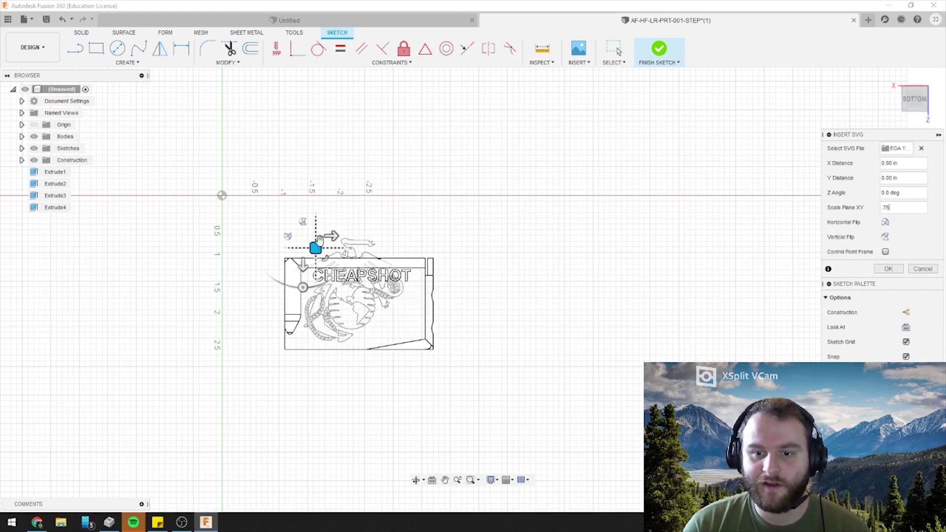
left_click_drag(317, 247, 339, 265)
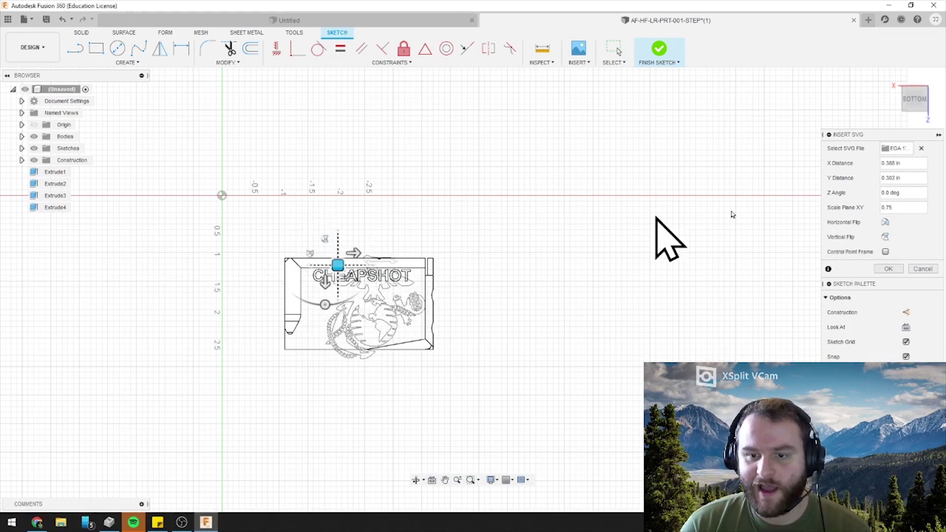
Step: Try plane scale values of -.75 and .75 on the emblem
double_click(902, 207)
type("-.75")
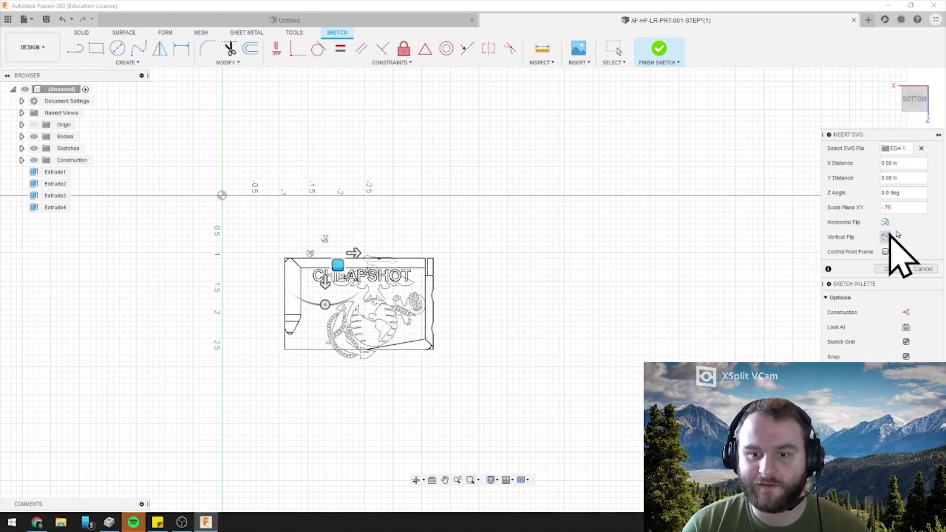
double_click(907, 203)
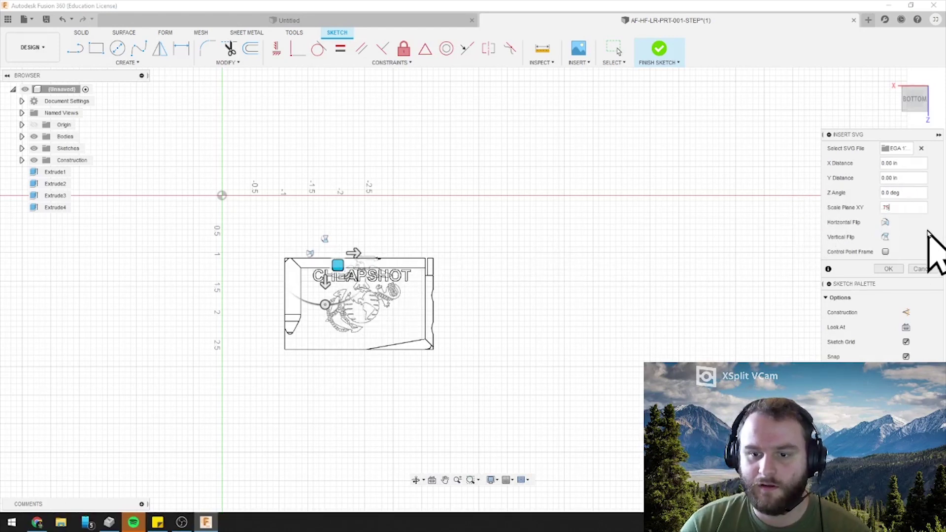
Step: Set the emblem's plane scale to 0.6, place it below the CHEAPSHOT text, and finish the sketch
double_click(910, 208)
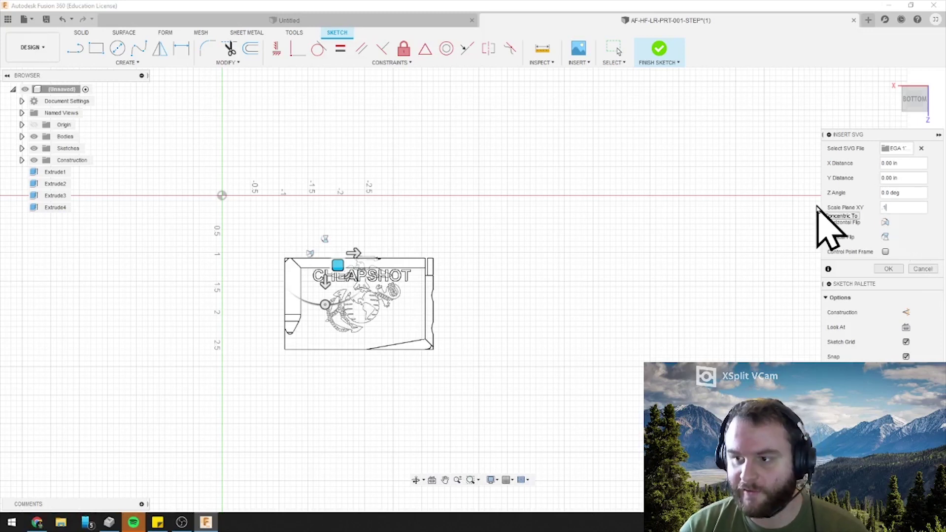
type("1")
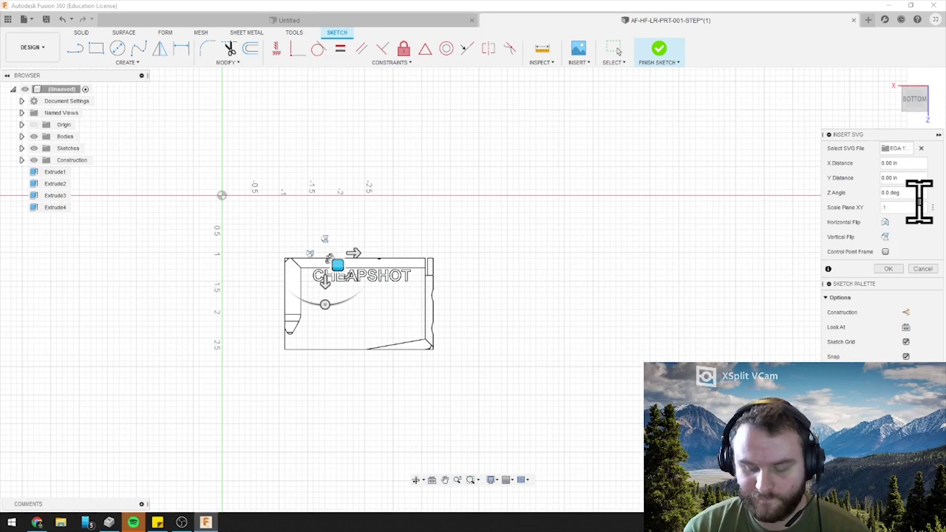
left_click_drag(338, 266, 346, 302)
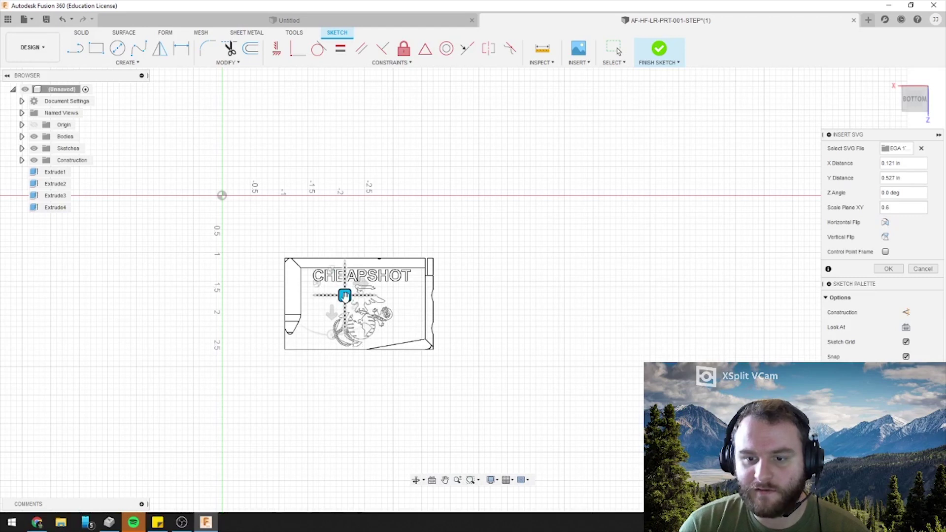
left_click(655, 48)
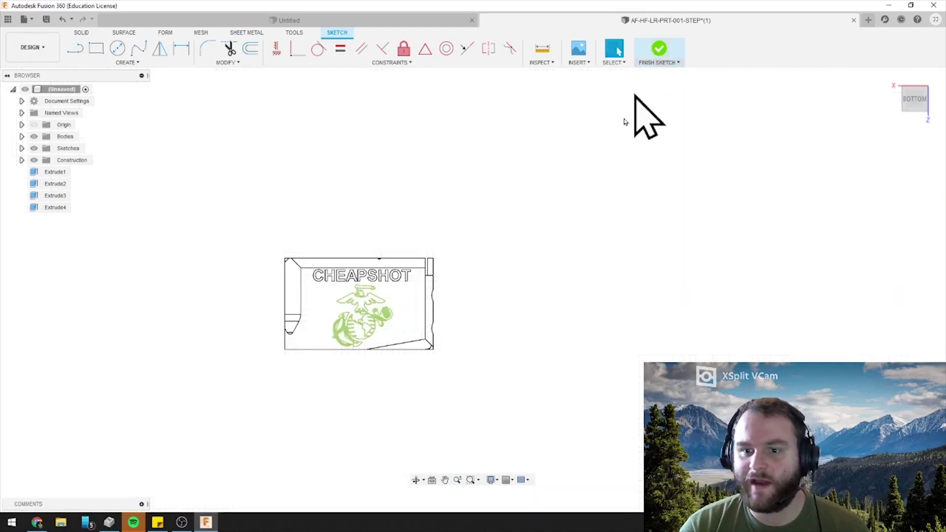
Step: Examine the emblem outline beside the cut text and check its sketch and the text extrude in the browser tree
middle_click_drag(516, 309, 471, 262, "shift")
scroll(358, 295, "up", 6)
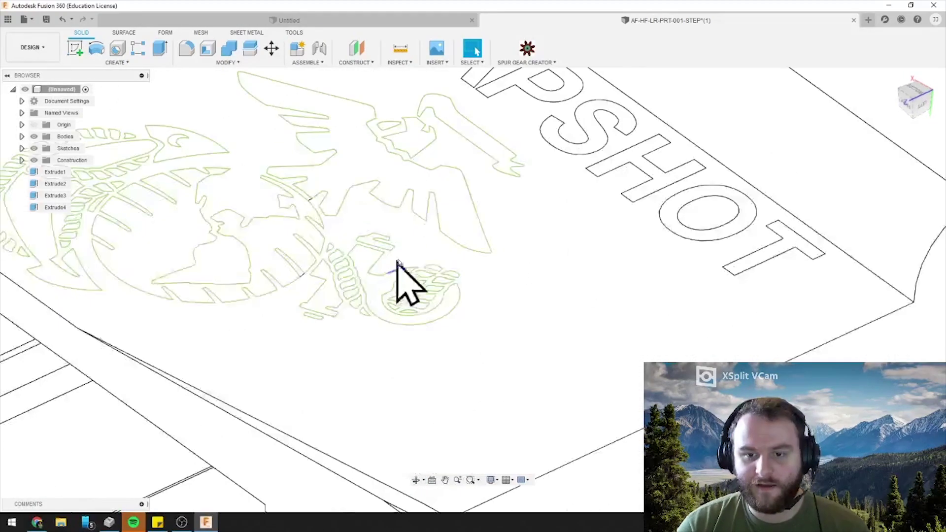
middle_click_drag(376, 285, 479, 228)
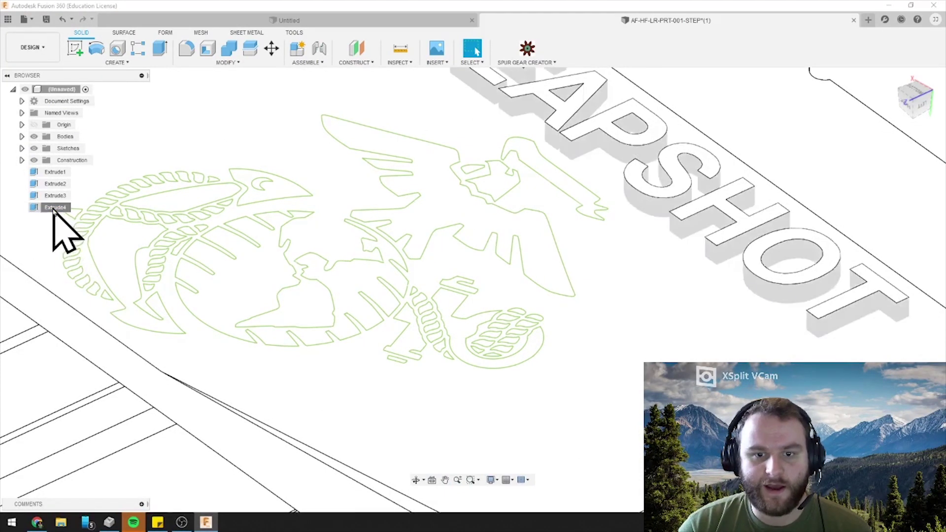
left_click(54, 207)
left_click(21, 160)
left_click(22, 148)
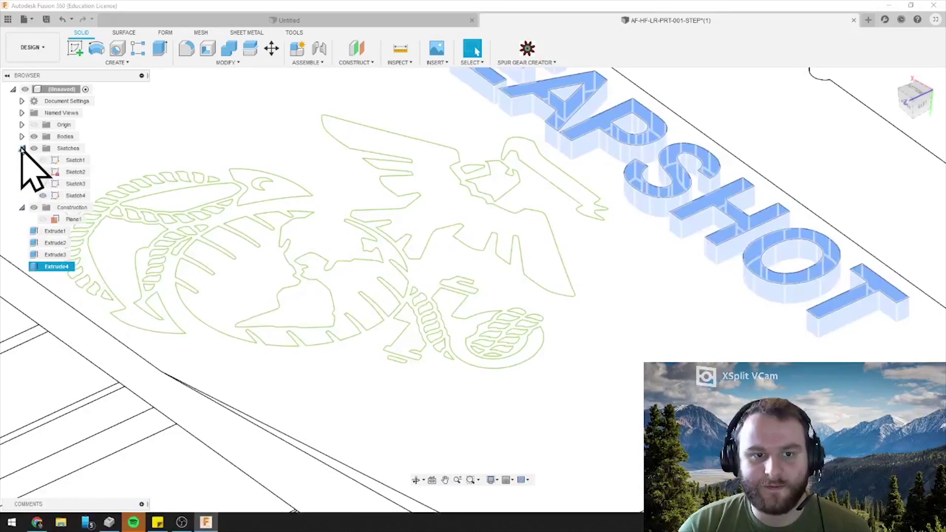
left_click(22, 207)
left_click(78, 195)
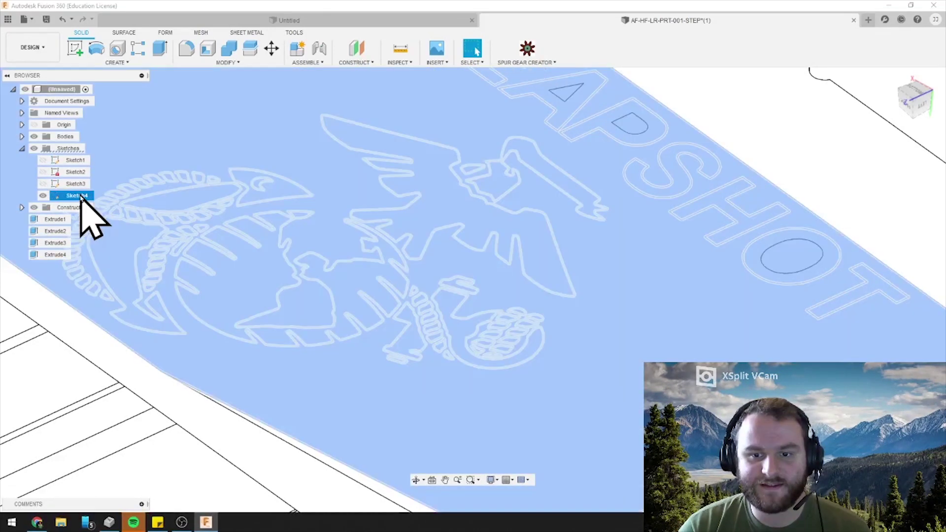
left_click(44, 195)
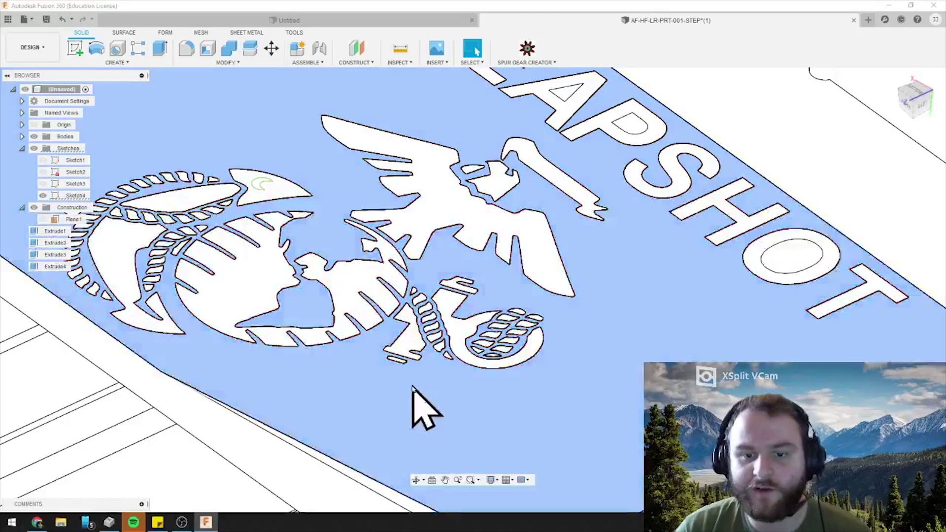
left_click(359, 395)
left_click(23, 207)
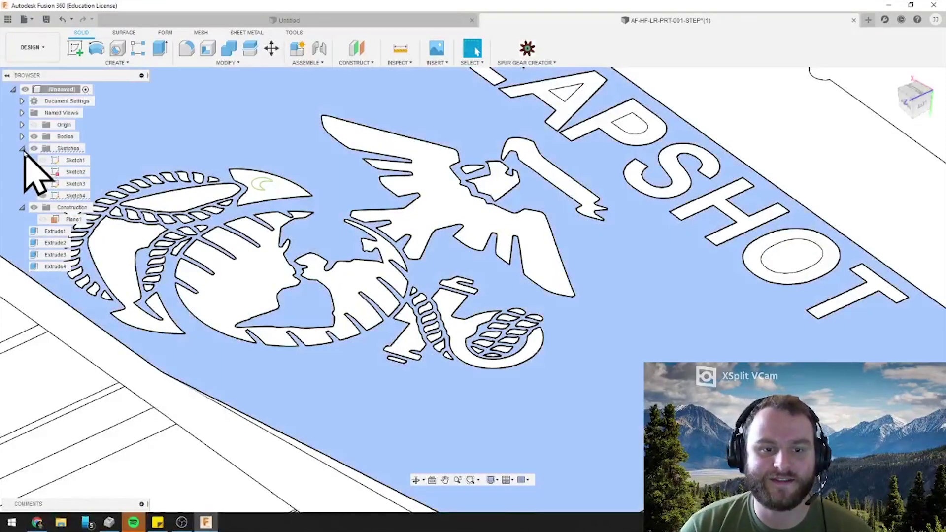
left_click(23, 150)
left_click(22, 161)
Step: Start an extrusion and include the emblem's globe, eagle, ribbon and large anchor areas as profiles
left_click(227, 303)
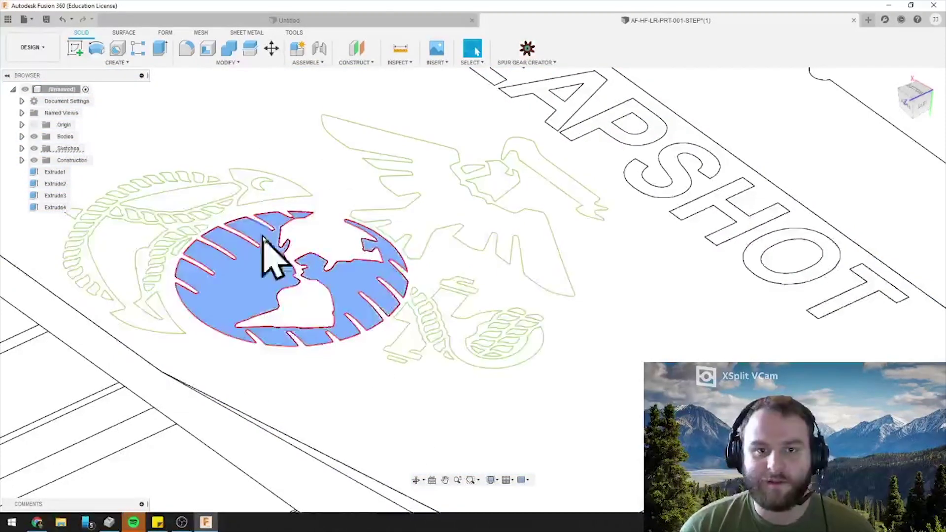
left_click(160, 48)
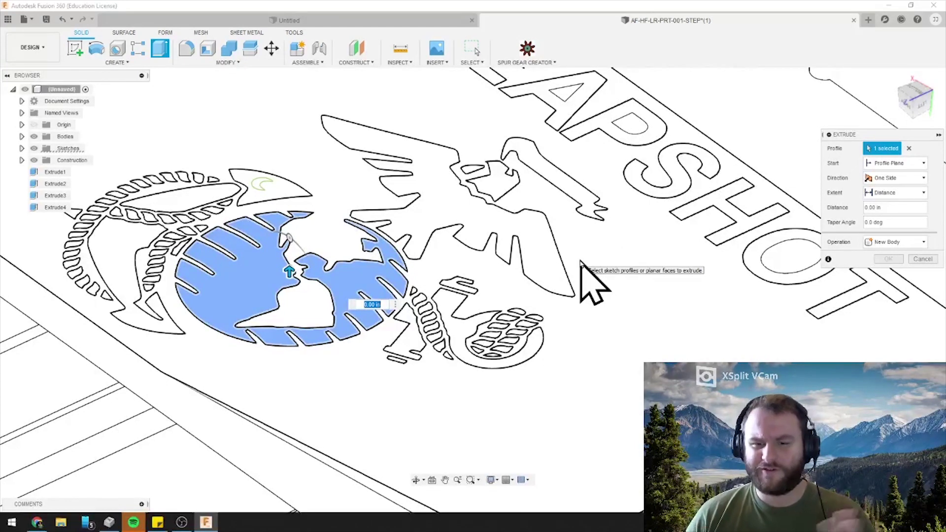
left_click(440, 204)
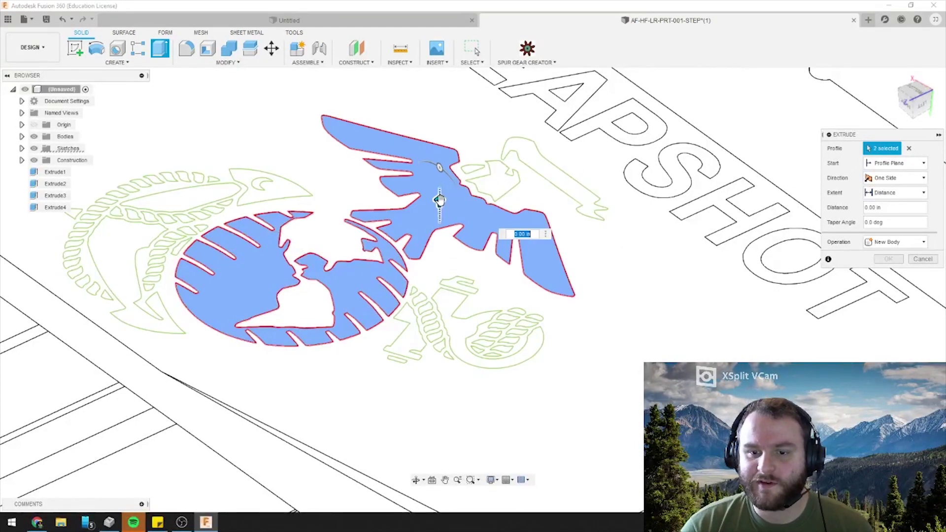
left_click(488, 187)
left_click(538, 186)
left_click(545, 180)
left_click(455, 327)
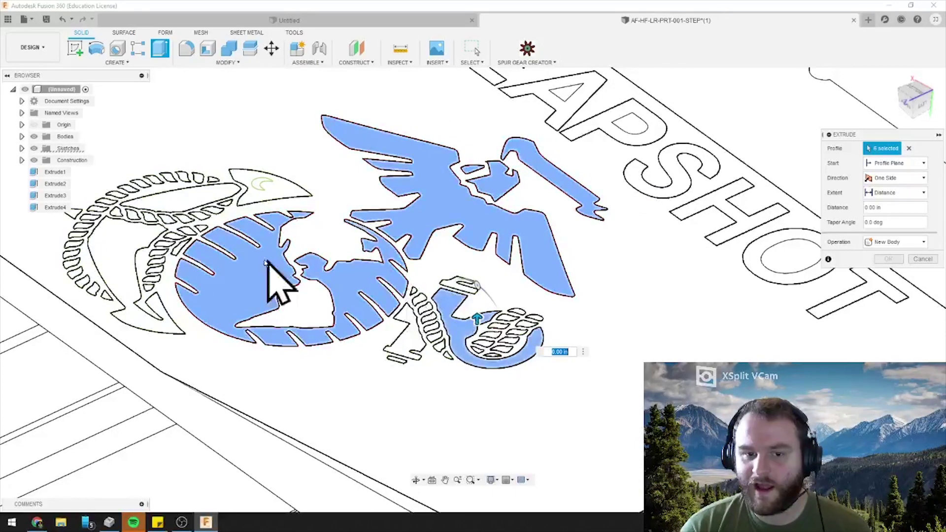
left_click(195, 198)
left_click(131, 296)
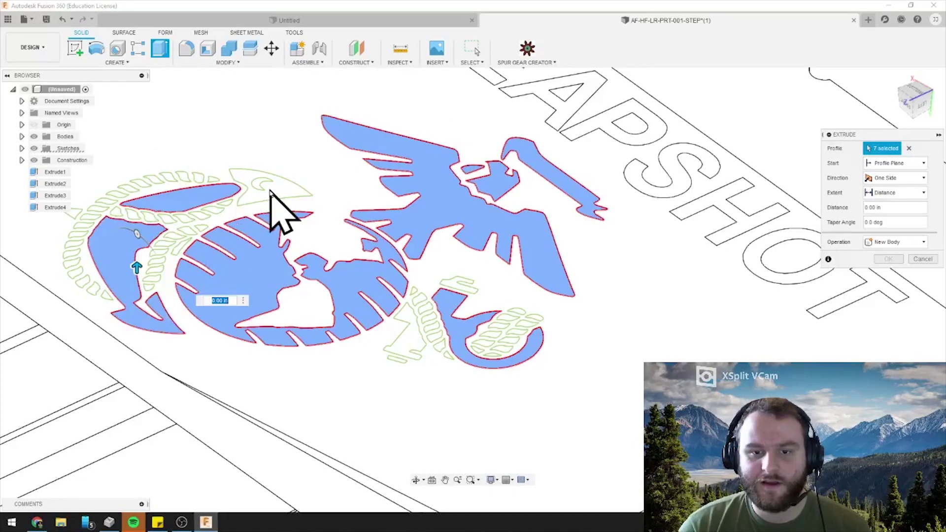
left_click(466, 347)
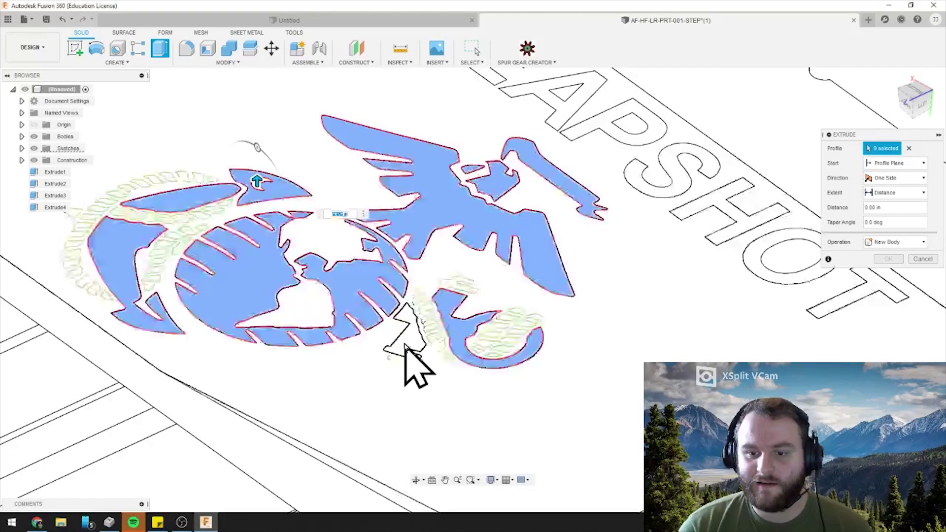
left_click(411, 355)
Step: Add the rope segments along the outer curve of the anchor's flukes to the extrude profiles
scroll(174, 221, "up", 3)
middle_click_drag(178, 220, 469, 334)
left_click(566, 237)
left_click(528, 234)
left_click(487, 230)
left_click(443, 228)
left_click(403, 235)
left_click(364, 247)
left_click(333, 262)
left_click(300, 279)
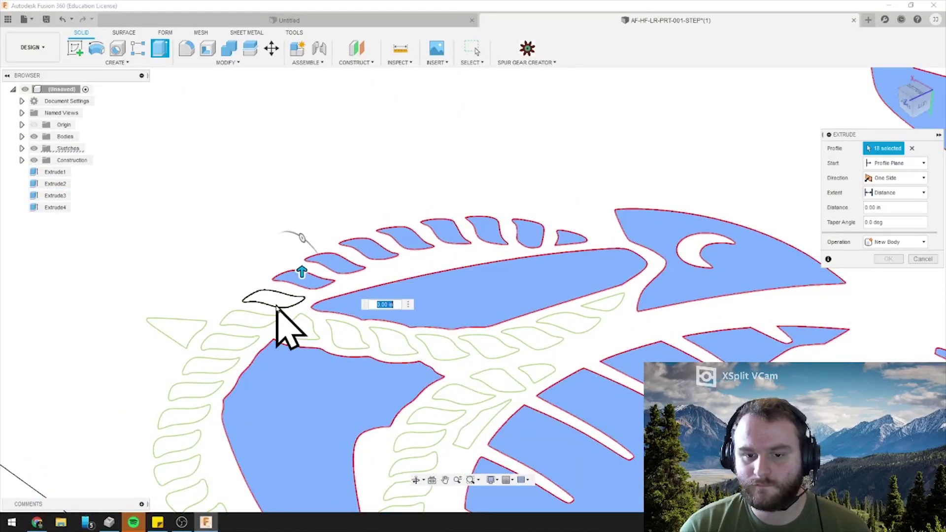
left_click(271, 298)
left_click(249, 319)
left_click(227, 341)
left_click(209, 366)
left_click(193, 391)
left_click(182, 419)
left_click(175, 442)
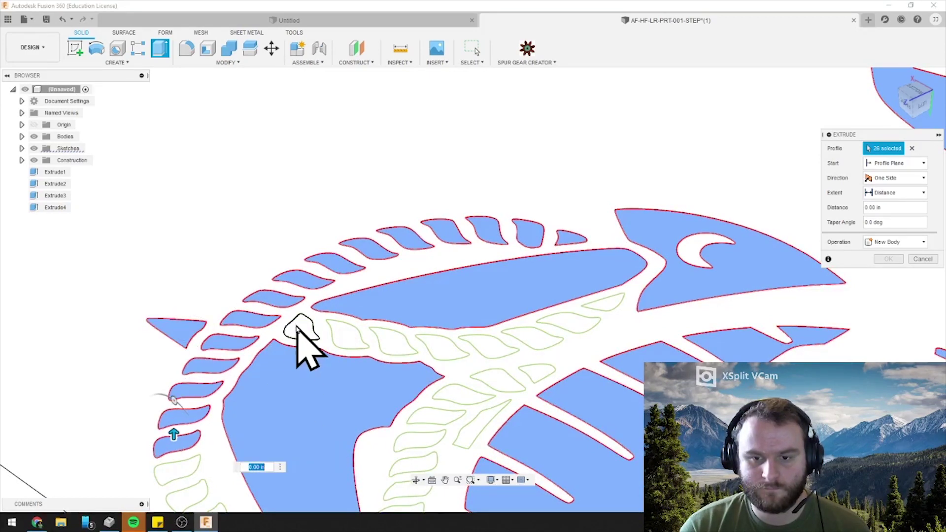
Step: Add the rope segments running between the two anchor flukes toward the globe to the extrude profiles
left_click(300, 329)
left_click(347, 336)
left_click(393, 342)
left_click(438, 347)
left_click(541, 337)
left_click(569, 321)
left_click(603, 303)
left_click(537, 373)
left_click(498, 380)
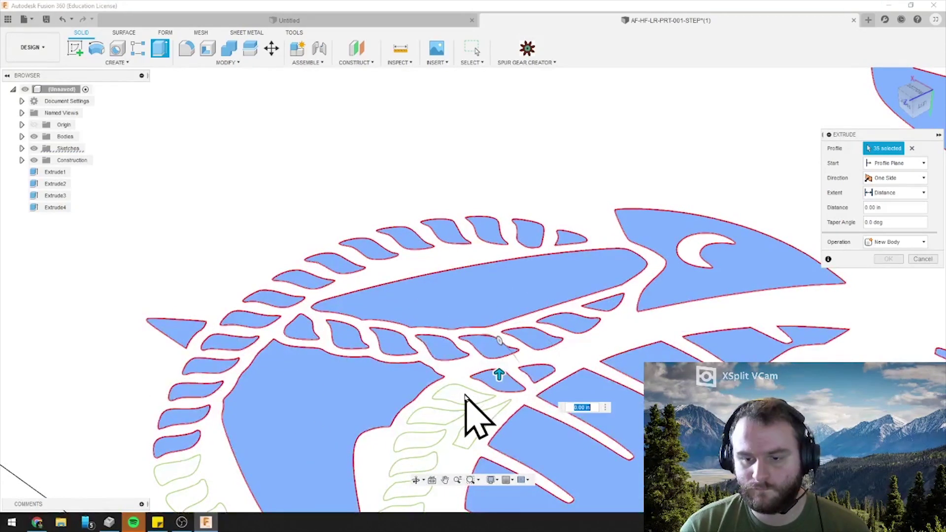
Step: Add the remaining inner rope segments beside the globe and the last outer ones near the lower fluke tip to the extrude profiles
left_click(461, 395)
left_click(434, 415)
middle_click_drag(408, 459, 400, 268)
left_click(404, 273)
left_click(399, 298)
left_click(390, 322)
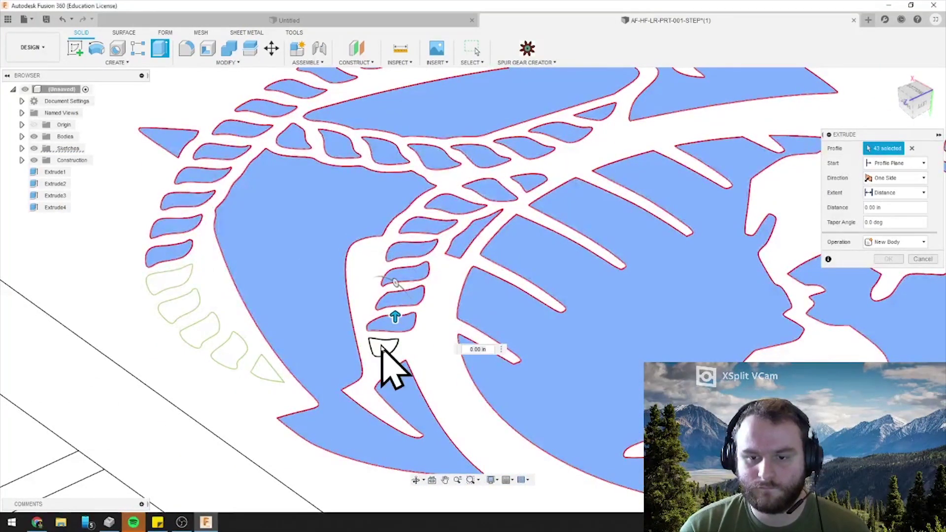
left_click(381, 346)
left_click(262, 369)
left_click(229, 351)
left_click(198, 331)
left_click(177, 306)
Step: Add the rope segments crossing the anchor's shank and the small leftover stock pieces to the extrude profiles
middle_click_drag(739, 443, 130, 302)
left_click(471, 409)
left_click(510, 217)
left_click(528, 239)
left_click(542, 263)
left_click(551, 291)
left_click(560, 315)
left_click(585, 372)
left_click(606, 395)
left_click(626, 199)
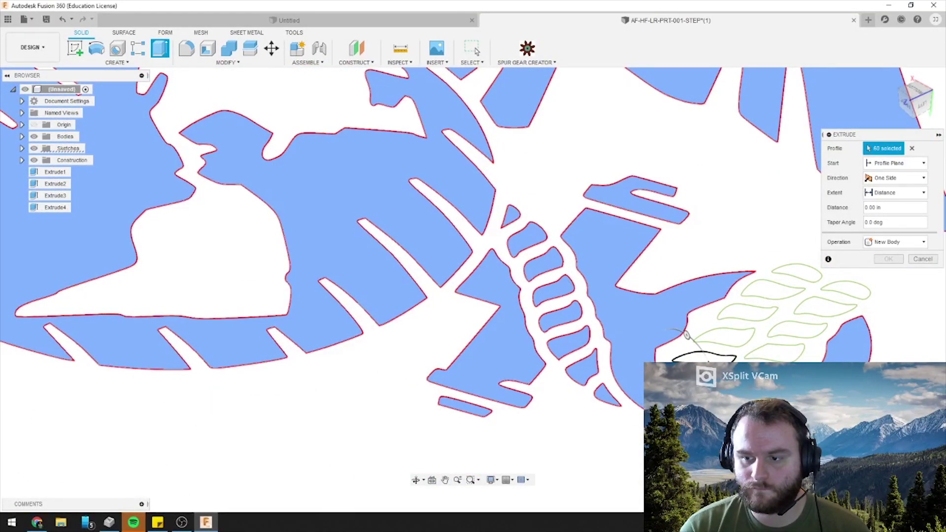
Step: Add both rows of rope segments inside the anchor's ring to the extrude profiles
left_click(702, 357)
left_click(724, 336)
left_click(746, 312)
left_click(770, 290)
left_click(797, 272)
left_click(846, 288)
left_click(820, 306)
left_click(799, 329)
left_click(774, 351)
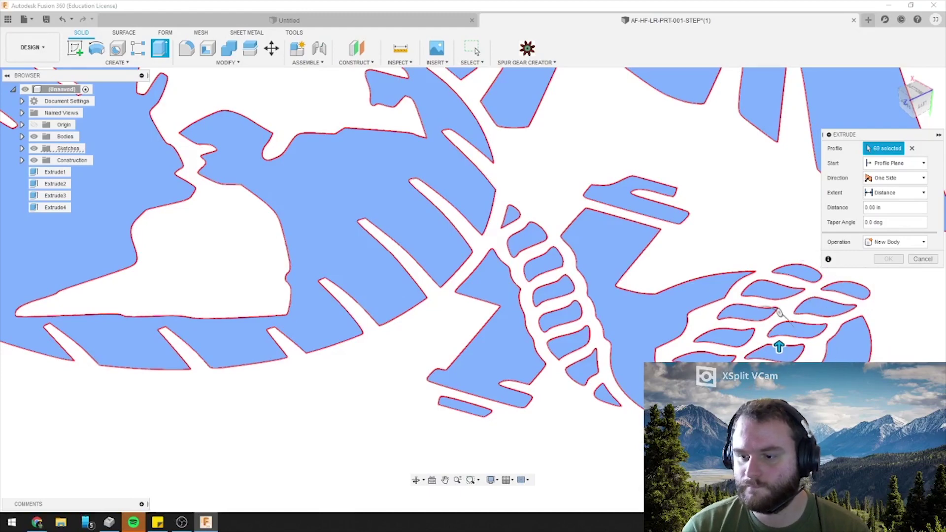
left_click(750, 373)
left_click(730, 387)
Step: Extrude the selected emblem profiles as a cut with a distance of -.05 in
scroll(508, 357, "up", 2)
scroll(508, 357, "down", 7)
middle_click_drag(481, 361, 424, 422)
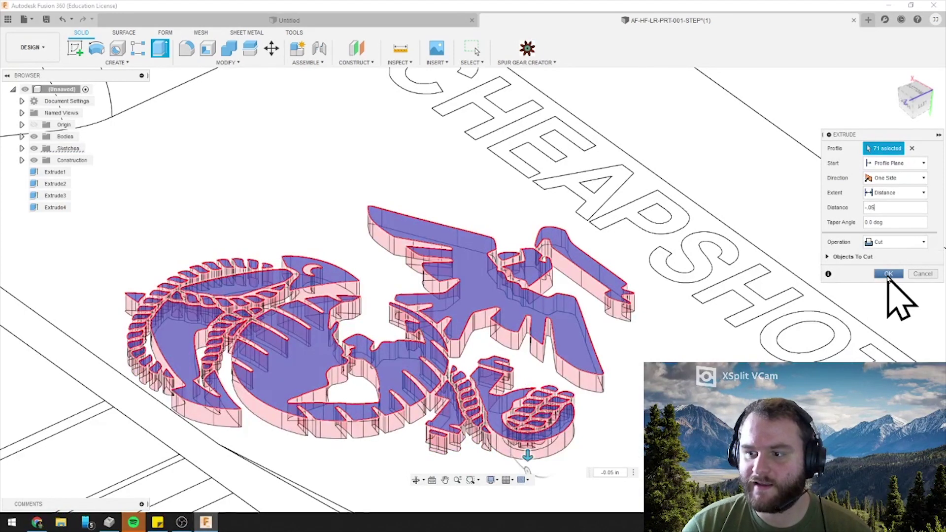
left_click(888, 274)
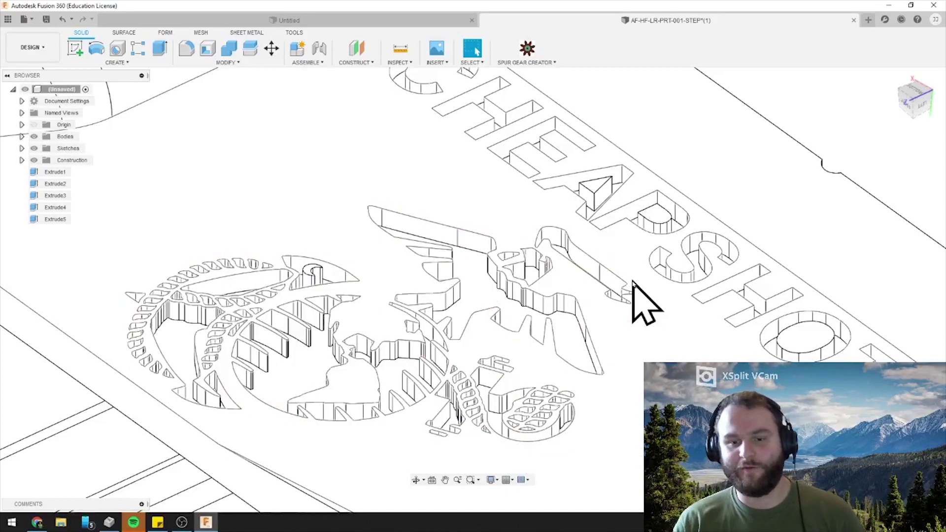
Step: Examine the walls and depth of the cut emblem up close from several angles
middle_click_drag(246, 281, 431, 291, "shift")
scroll(312, 338, "up", 5)
scroll(392, 374, "down", 5)
scroll(357, 371, "up", 4)
middle_click_drag(511, 297, 485, 338)
scroll(564, 340, "down", 5)
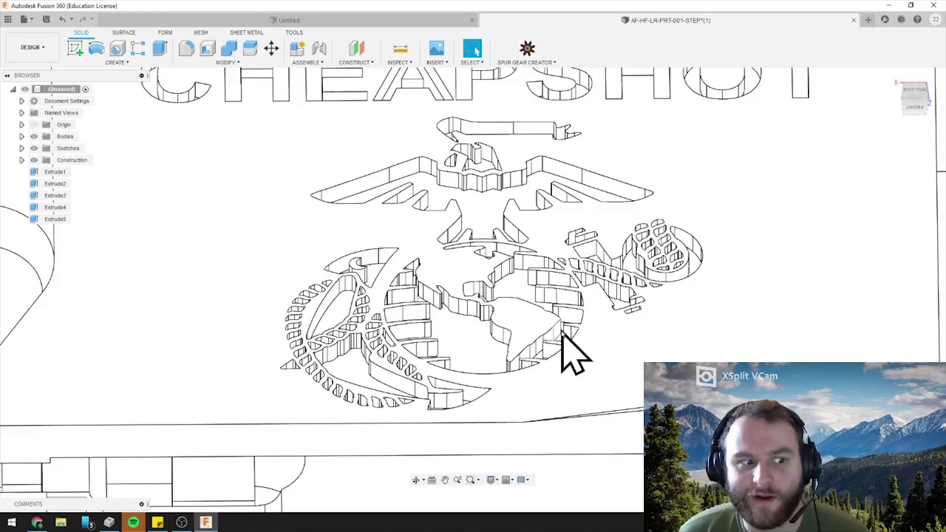
middle_click_drag(562, 331, 401, 393, "shift")
middle_click_drag(578, 365, 589, 321)
Step: Examine the anchor's fine rope details and the whole bottom face with the engraved text and emblem
scroll(611, 330, "down", 5)
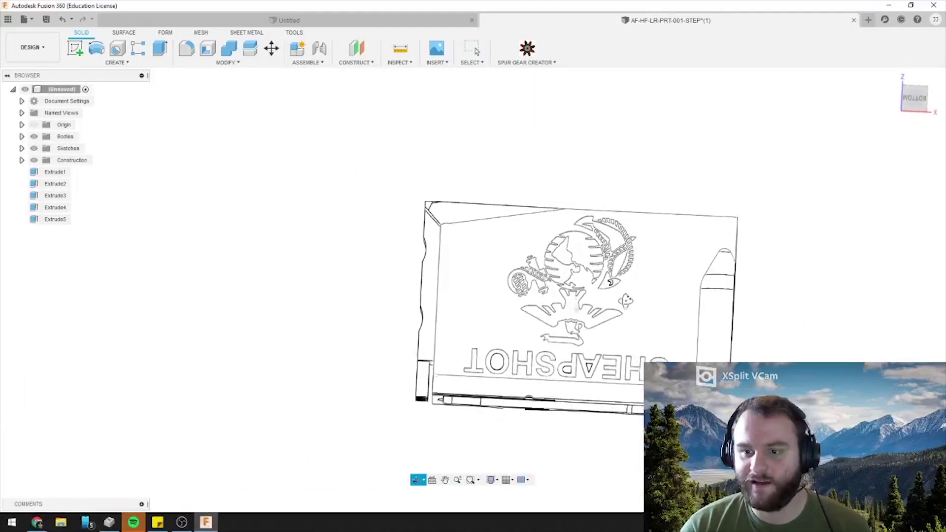
left_click(472, 48)
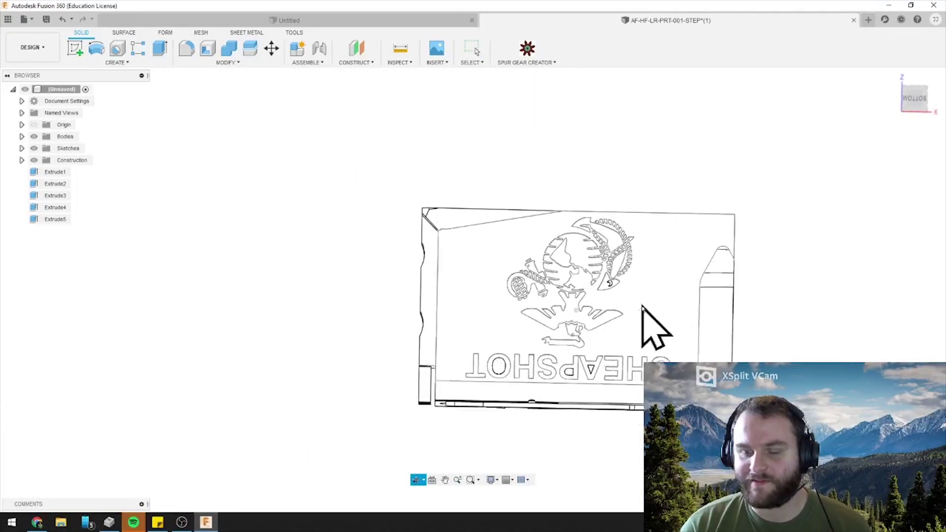
scroll(533, 290, "up", 5)
scroll(532, 286, "up", 3)
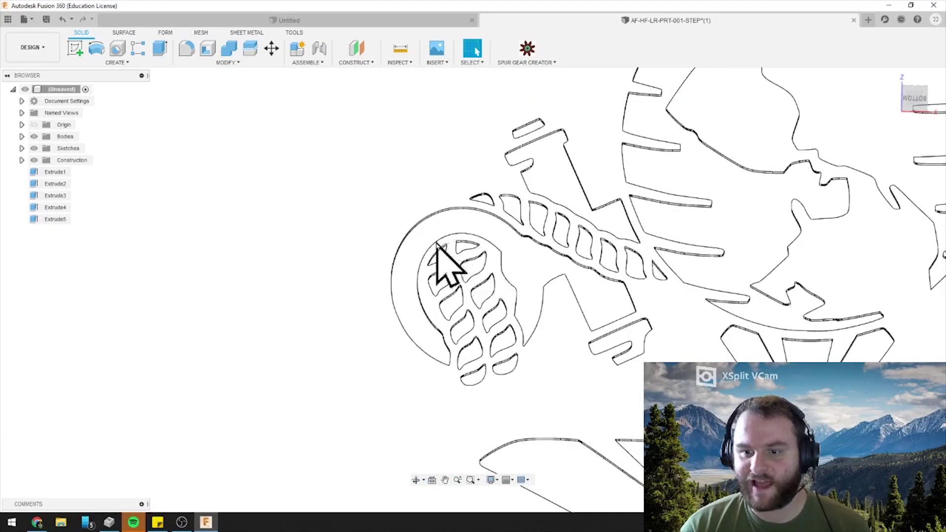
scroll(510, 394, "down", 8)
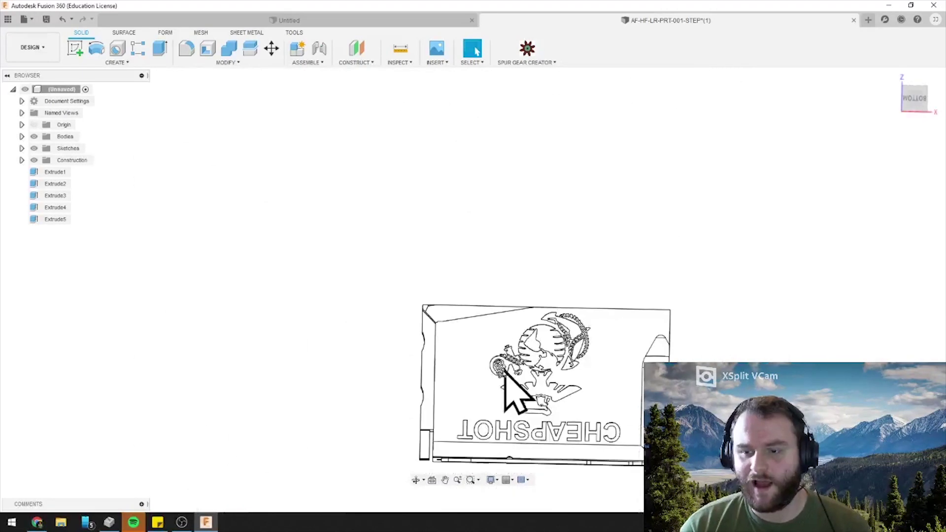
middle_click_drag(500, 373, 639, 389, "shift")
middle_click_drag(605, 343, 575, 384, "shift")
middle_click_drag(548, 305, 557, 343, "shift")
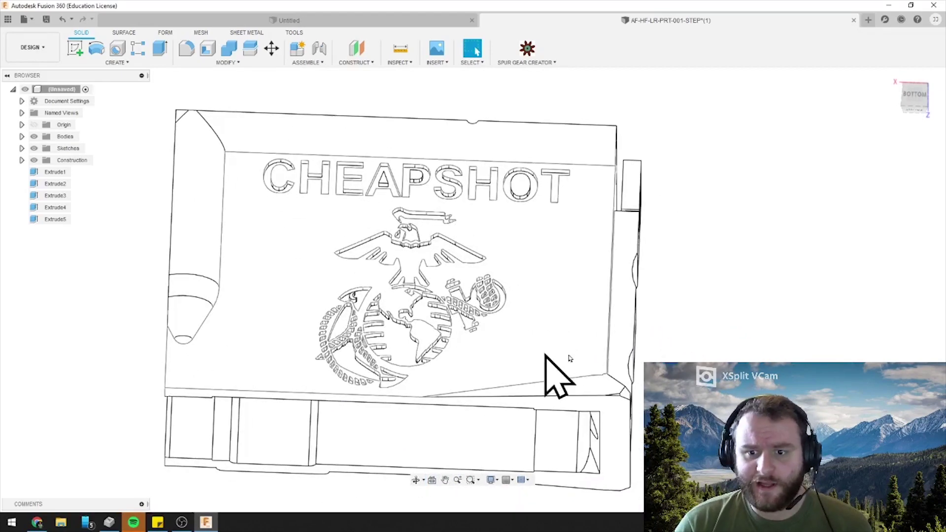